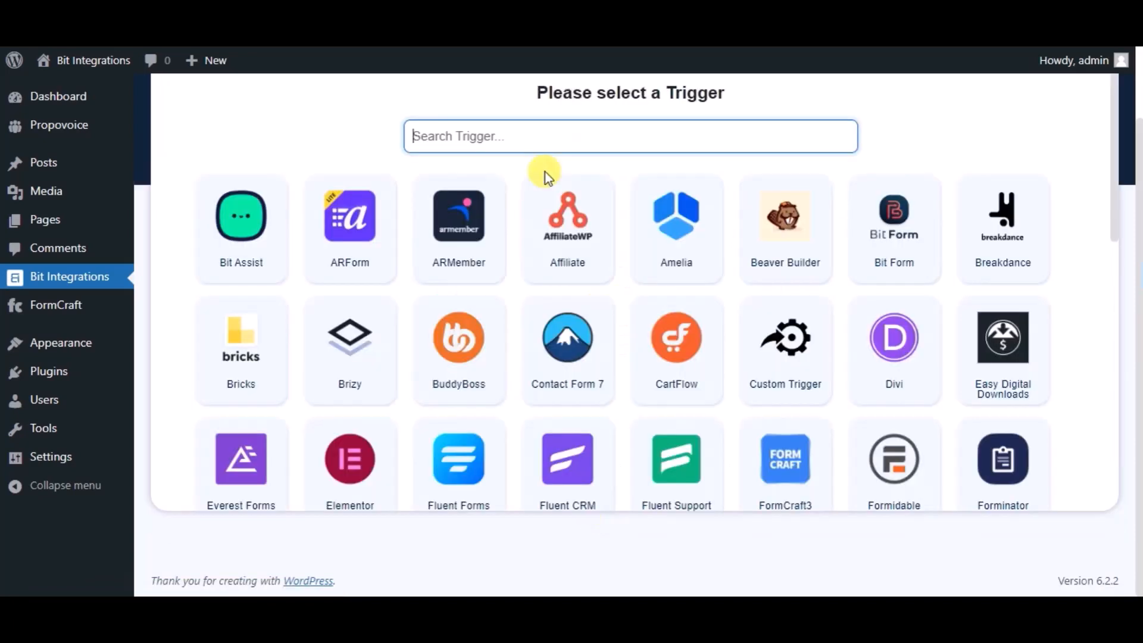
Set FormCraft3's 'Bit Integrations' form as the trigger and proceed to action selection
{"action": "type", "text": "form"}
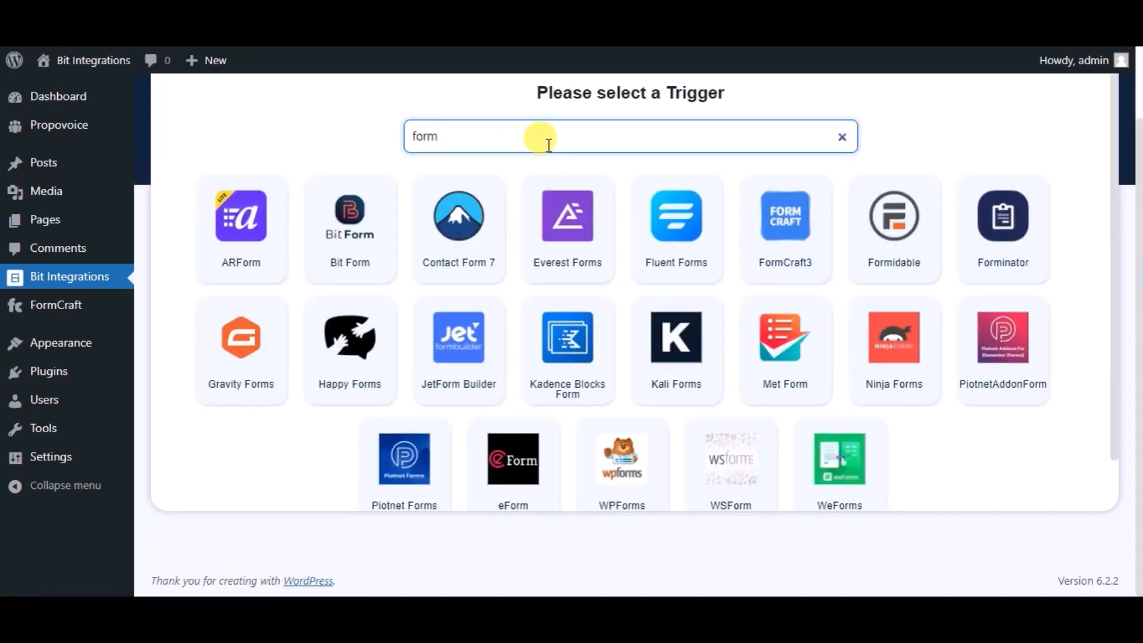
{"action": "type", "text": "craft"}
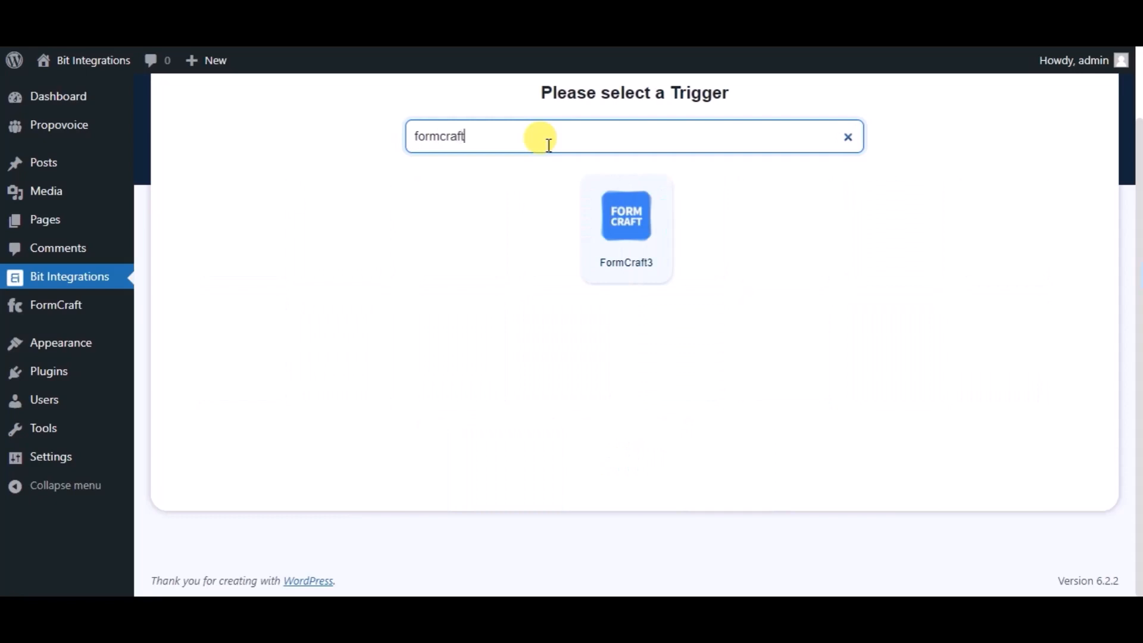
{"action": "left_click", "coordinate": [608, 270]}
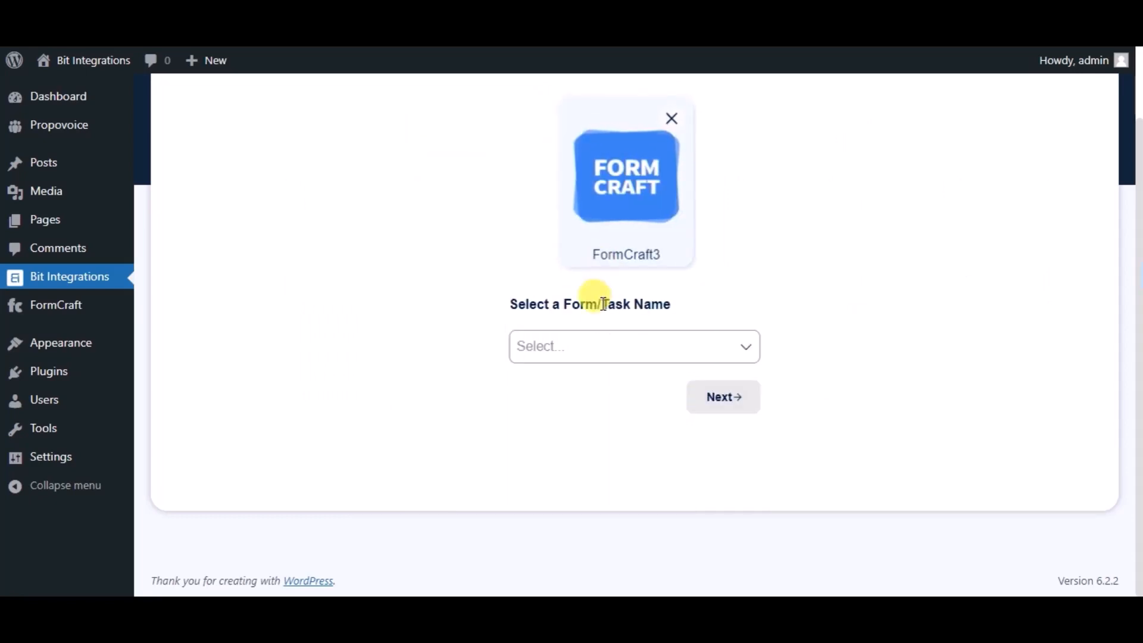
{"action": "left_click", "coordinate": [603, 339]}
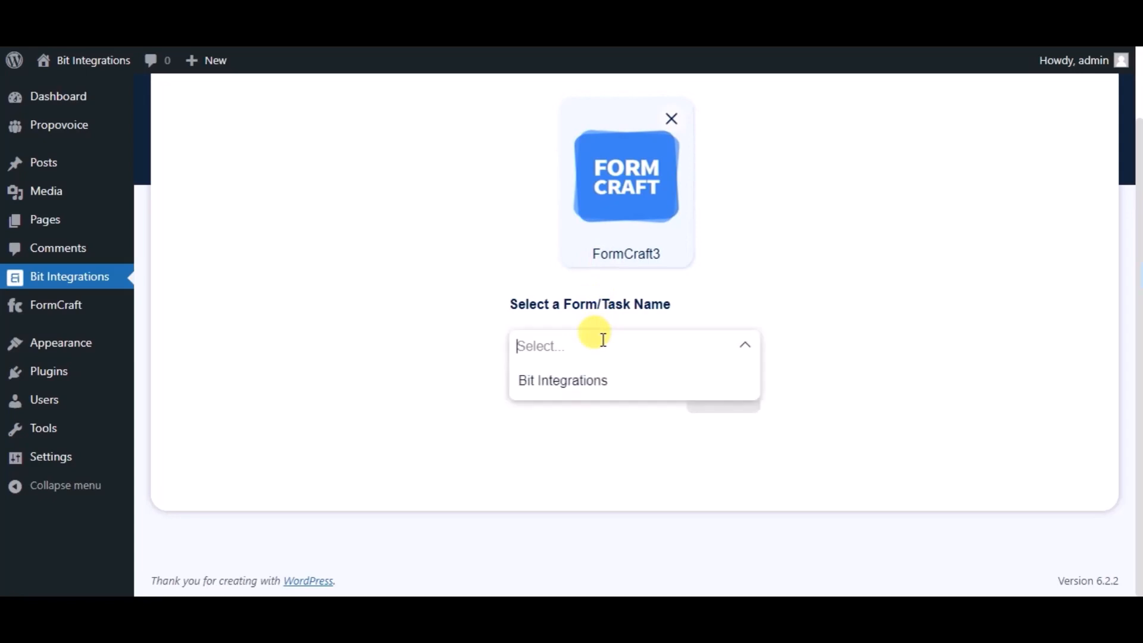
{"action": "left_click", "coordinate": [598, 387]}
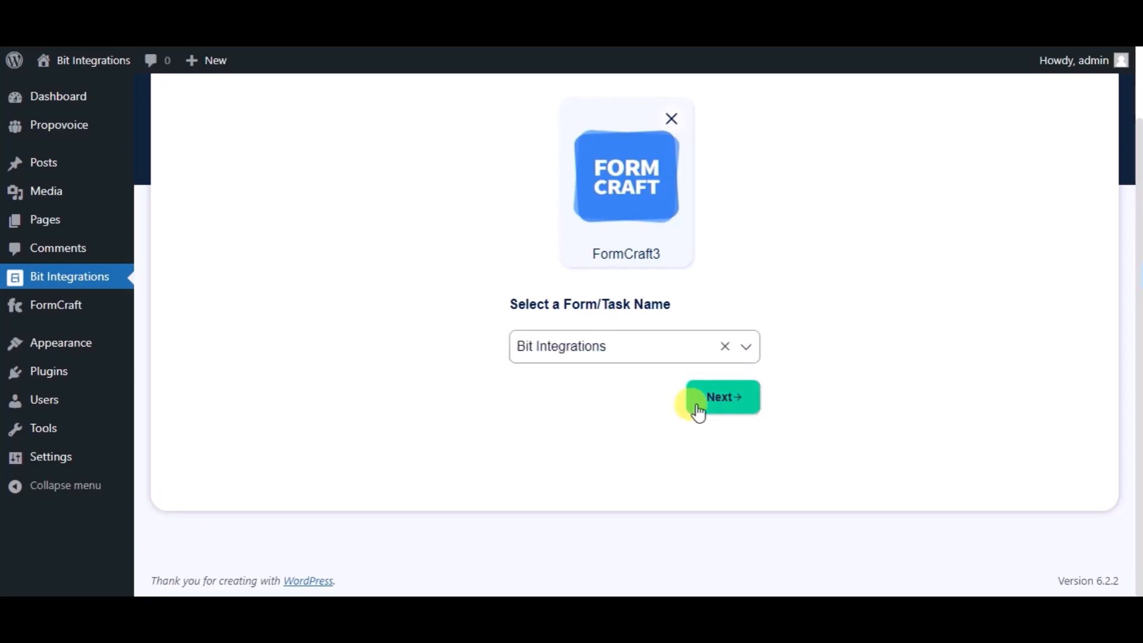
{"action": "left_click", "coordinate": [699, 411]}
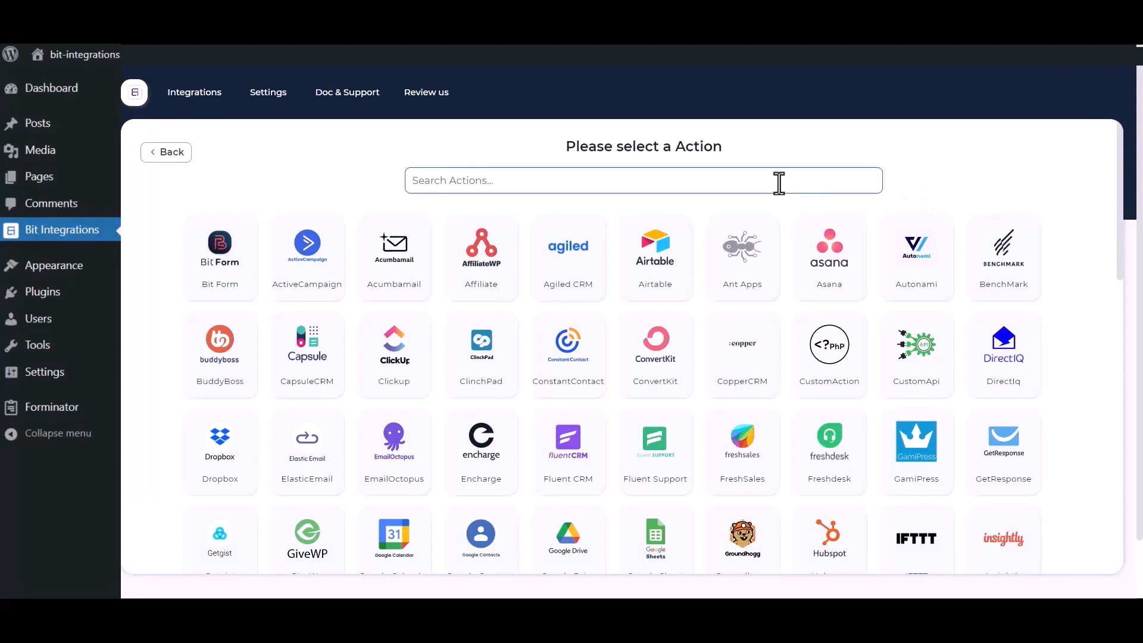
Choose Salesforce as the action and review its Integration Name, Client id and Client secret fields
{"action": "type", "text": "sales"}
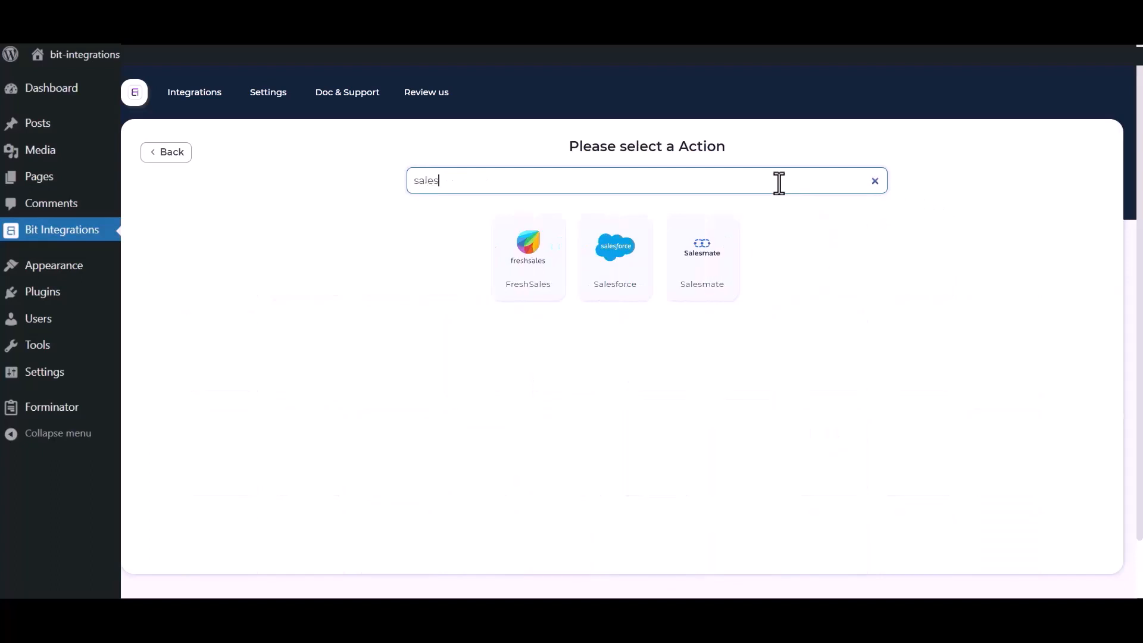
{"action": "left_click", "coordinate": [604, 277]}
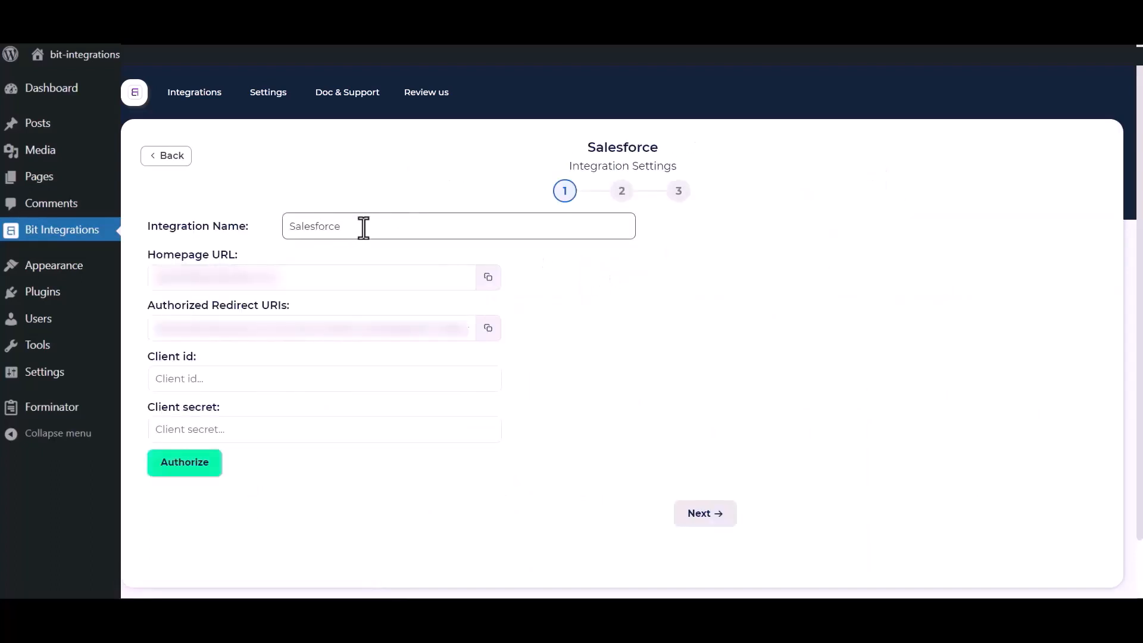
{"action": "left_click_drag", "start_coordinate": [372, 225], "coordinate": [281, 225]}
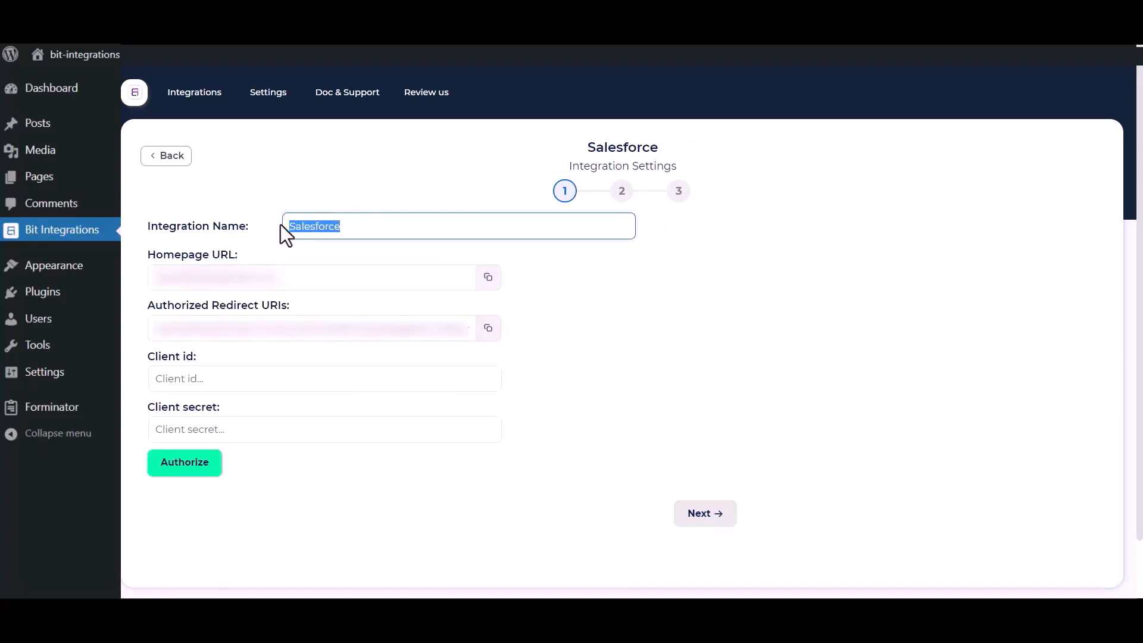
{"action": "left_click", "coordinate": [695, 417]}
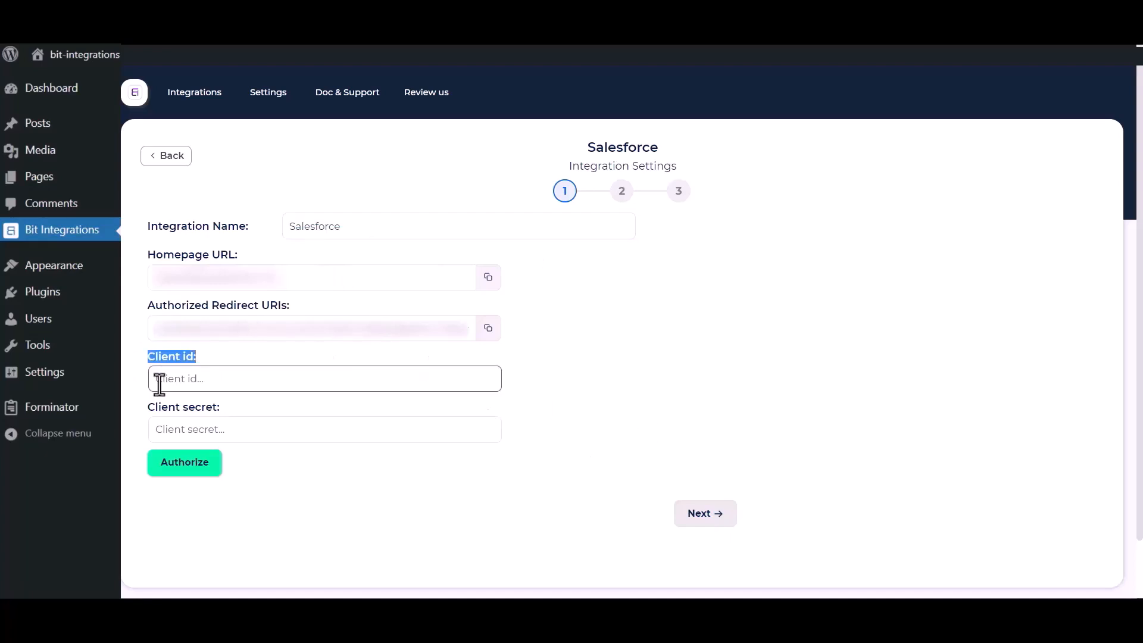
{"action": "left_click_drag", "start_coordinate": [148, 407], "coordinate": [203, 413]}
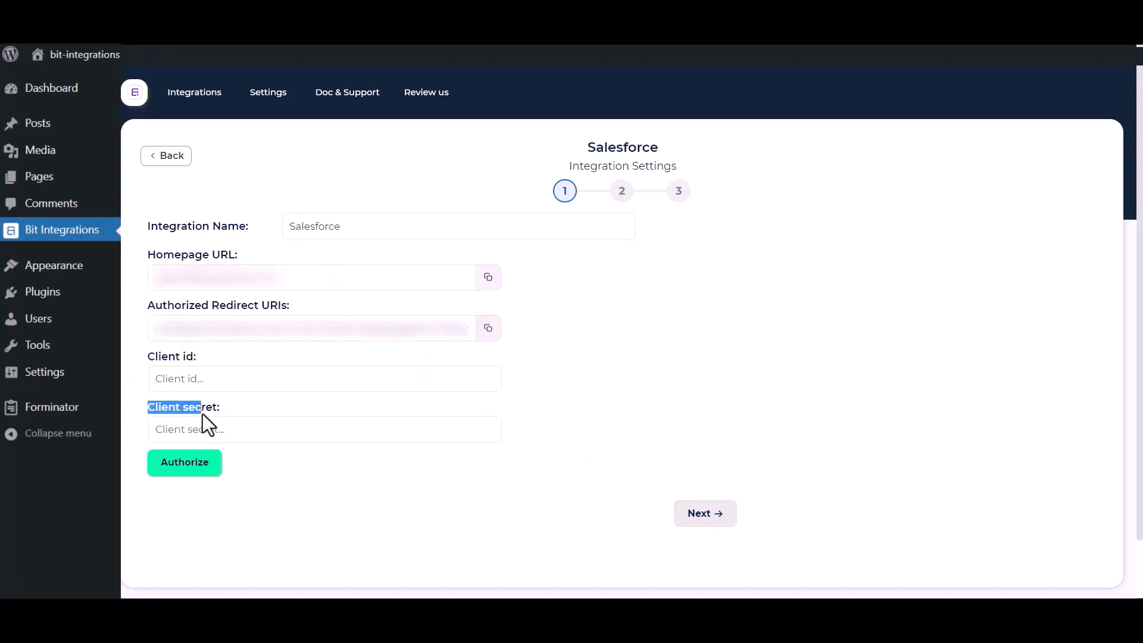
{"action": "left_click", "coordinate": [610, 392]}
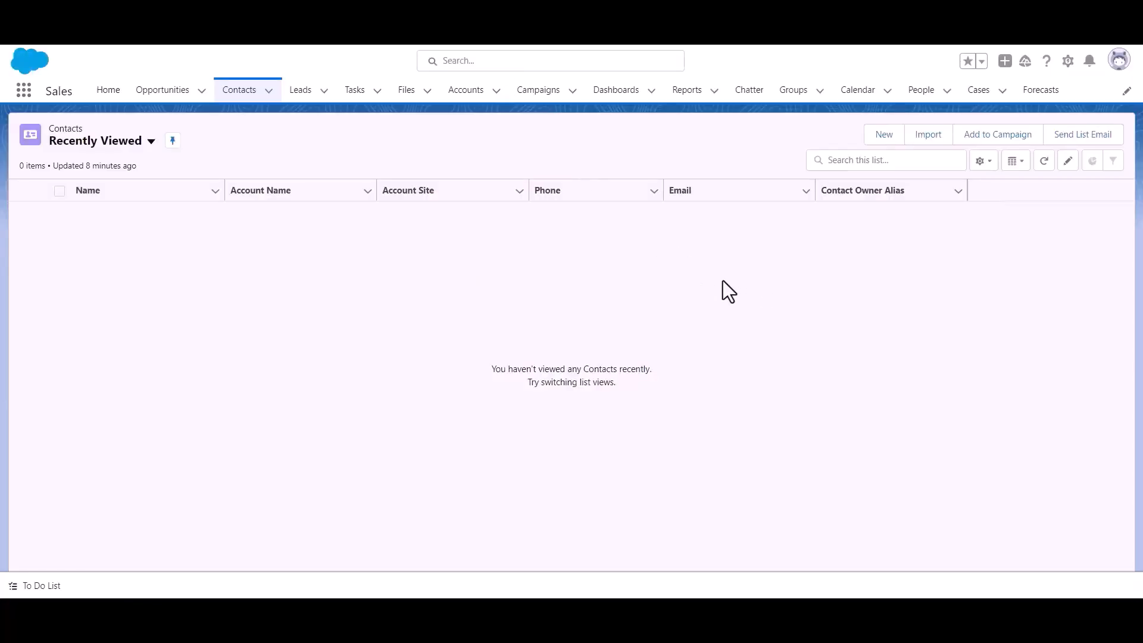
Go to Setup > Platform Tools > Apps > App Manager and start a new connected app
{"action": "left_click", "coordinate": [1068, 62]}
{"action": "left_click", "coordinate": [1030, 117]}
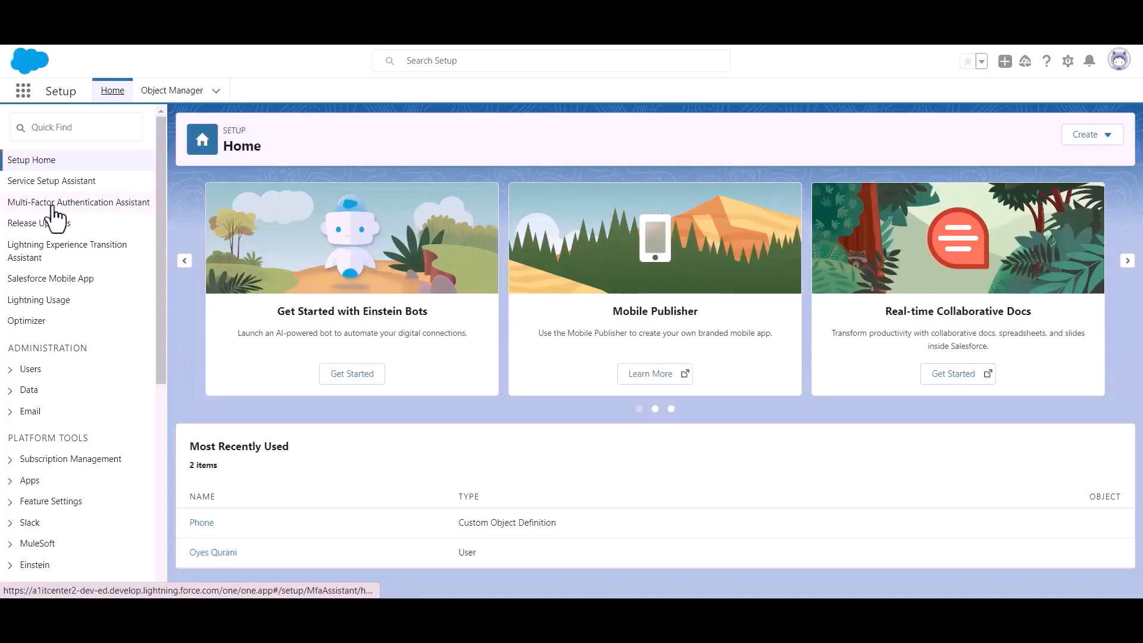
{"action": "scroll", "coordinate": [69, 254], "scroll_direction": "down", "scroll_amount": 3}
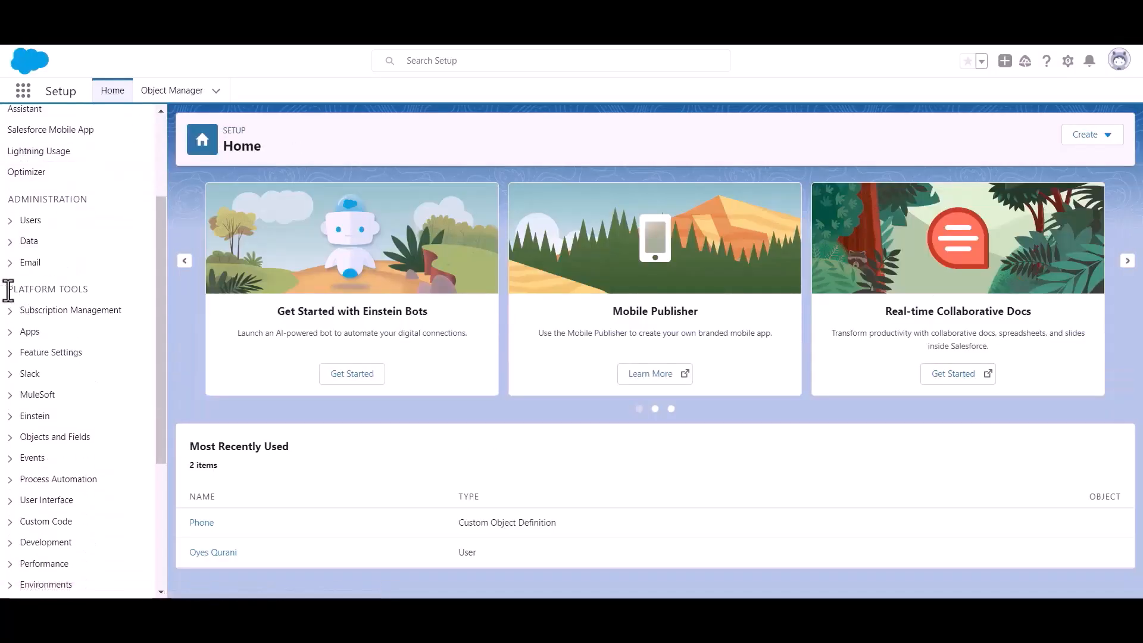
{"action": "left_click_drag", "start_coordinate": [7, 290], "coordinate": [116, 292]}
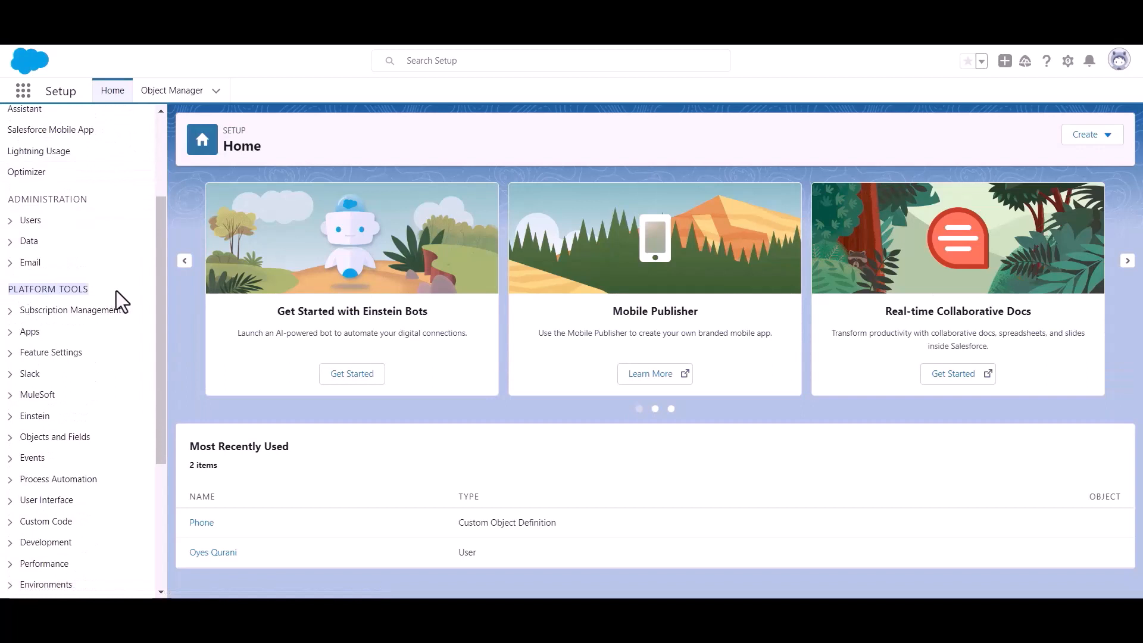
{"action": "left_click", "coordinate": [12, 332]}
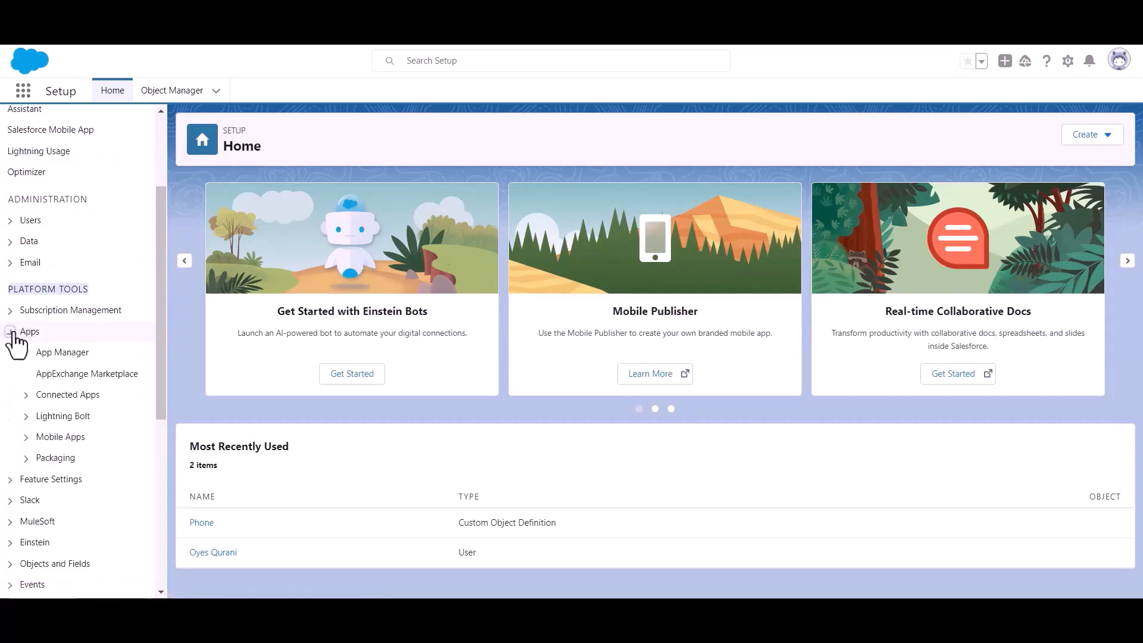
{"action": "left_click", "coordinate": [66, 356]}
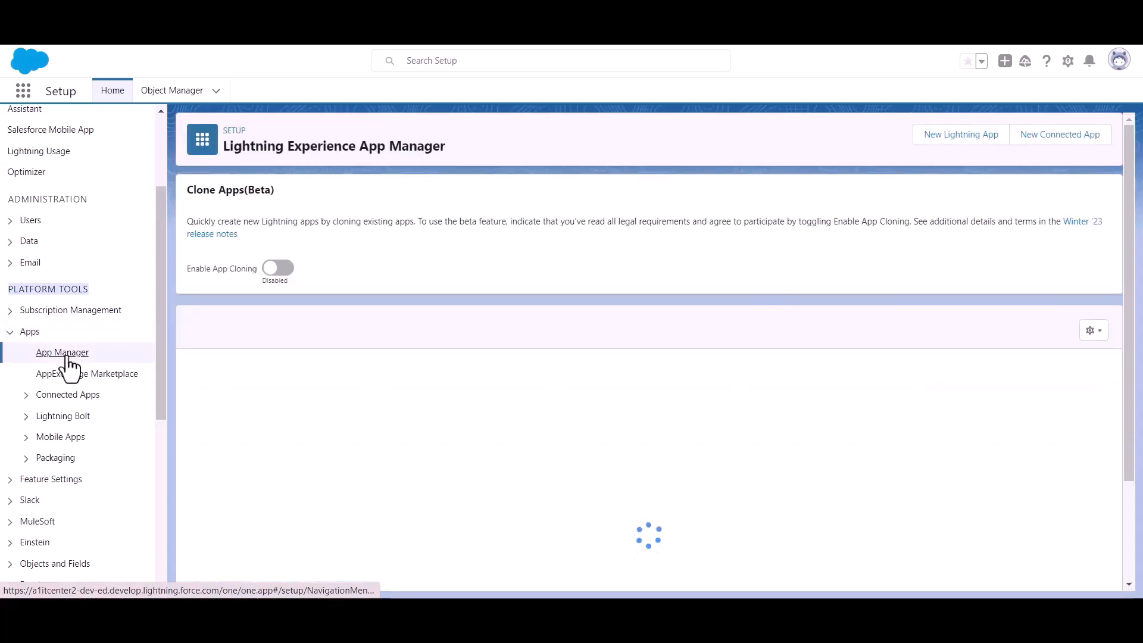
{"action": "left_click", "coordinate": [1052, 146]}
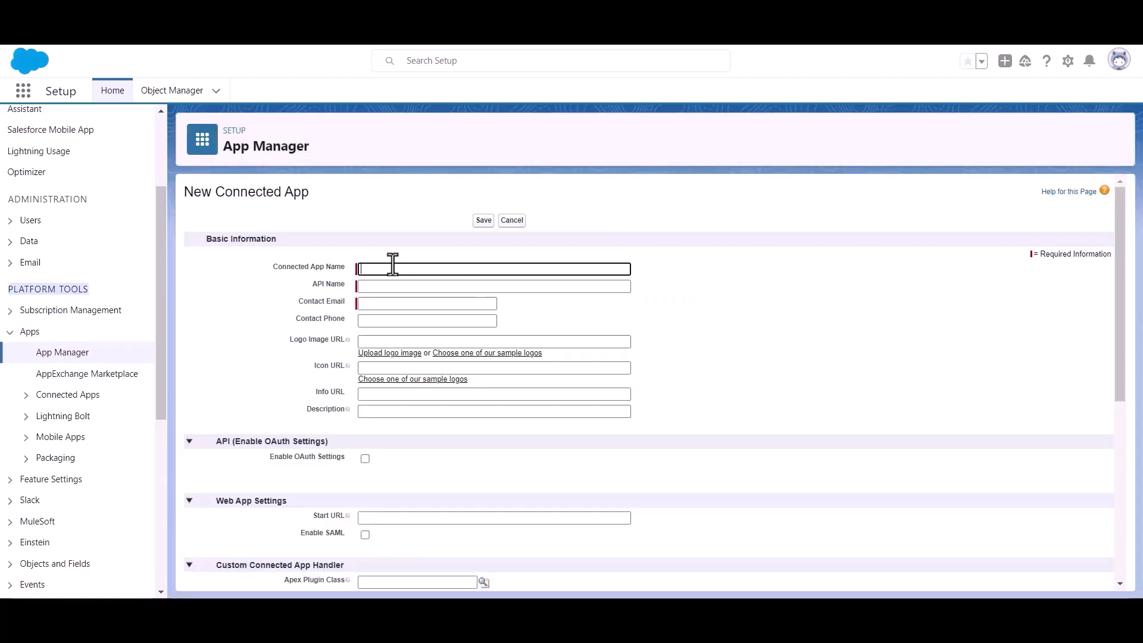
Name the connected app 'Bit Apps' and fill in the contact e-mail
{"action": "type", "text": "B"}
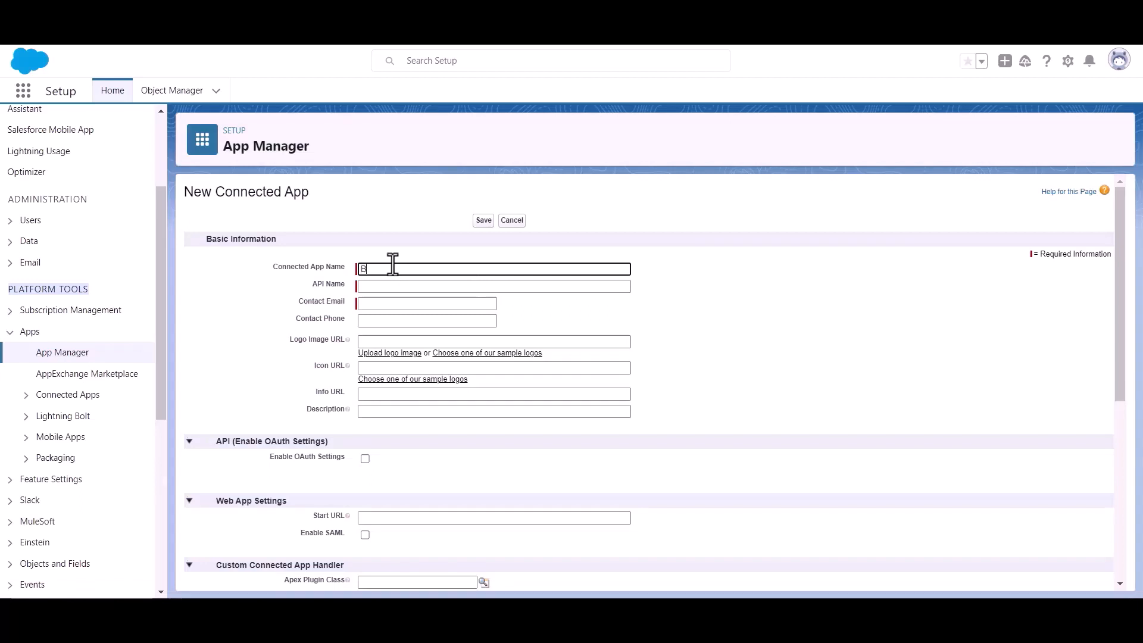
{"action": "type", "text": "it Apps"}
{"action": "left_click", "coordinate": [400, 304]}
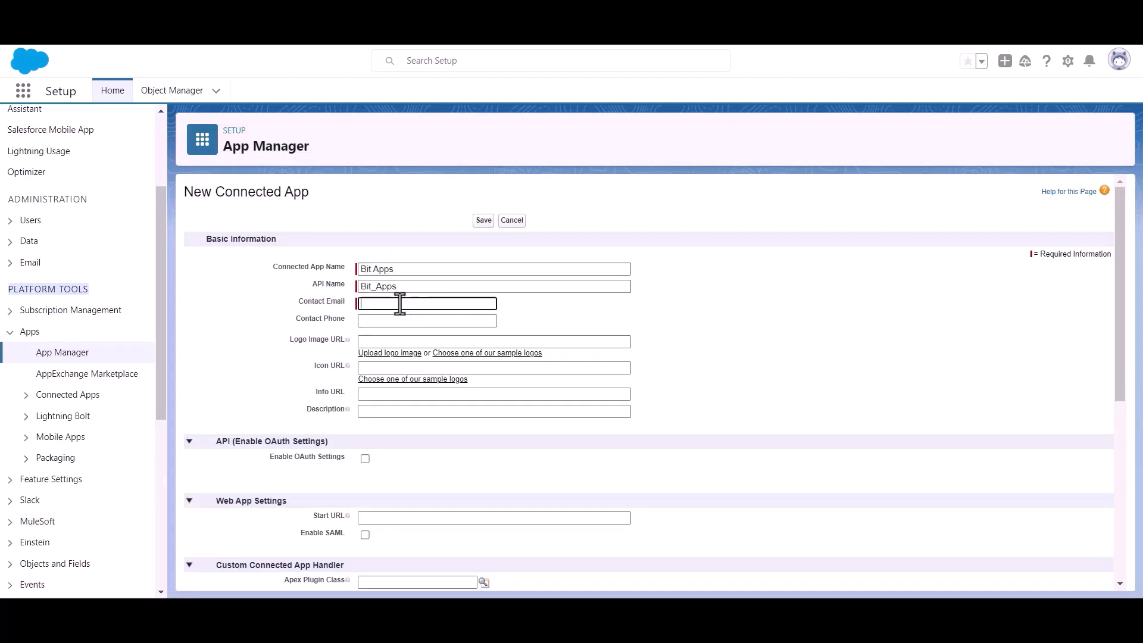
{"action": "key", "text": "ctrl+v"}
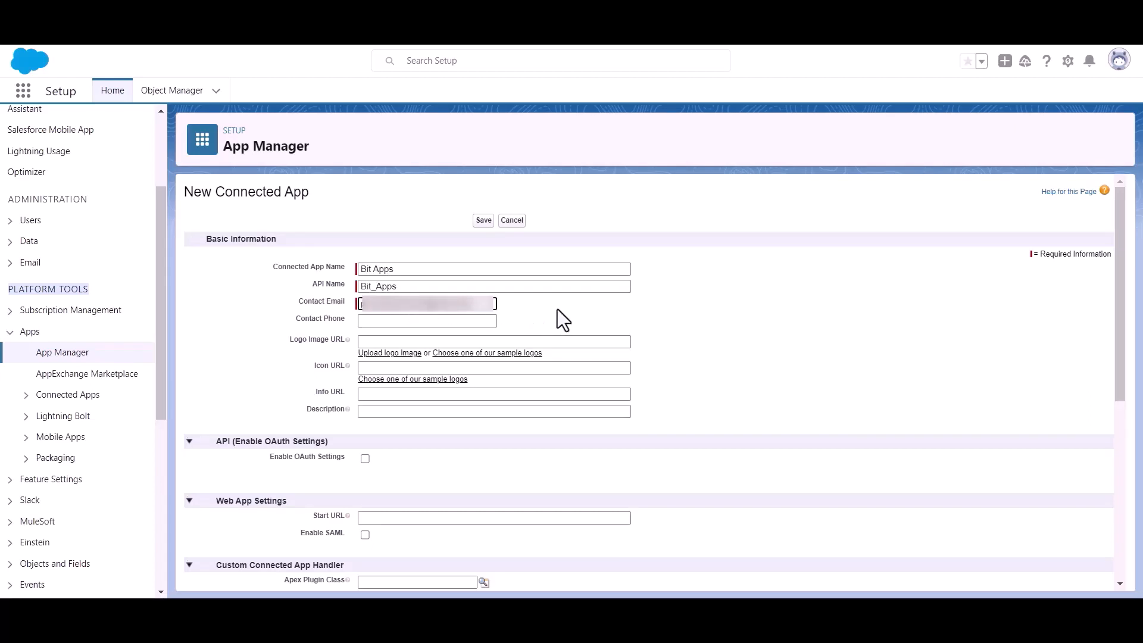
Enable OAuth Settings and put the cursor in the Callback URL field
{"action": "scroll", "coordinate": [557, 306], "scroll_direction": "down", "scroll_amount": 1}
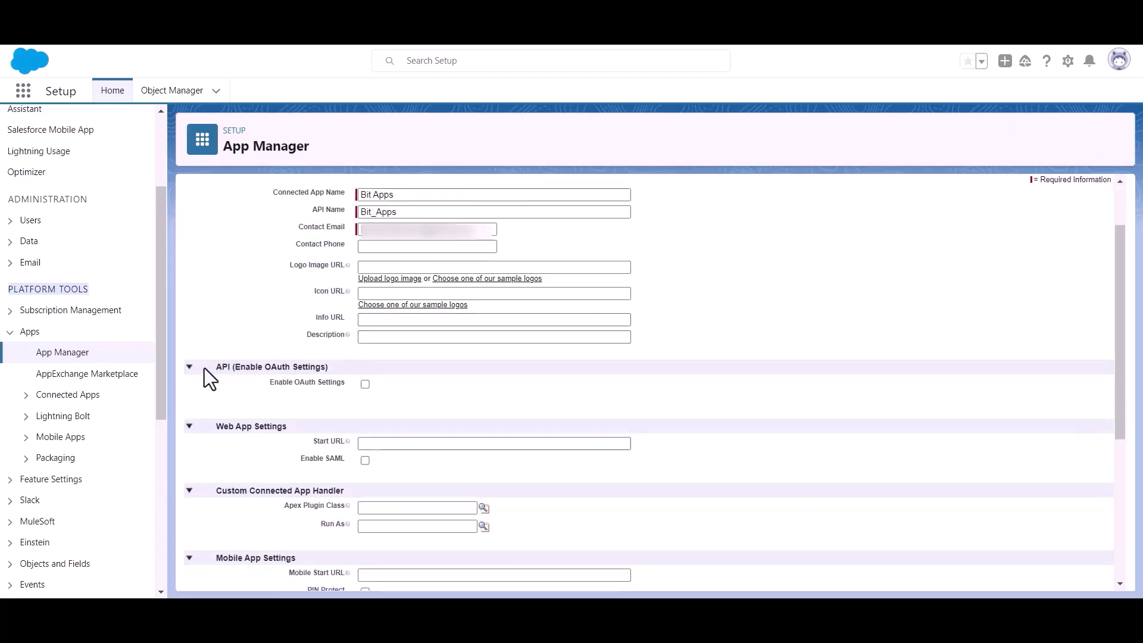
{"action": "left_click_drag", "start_coordinate": [234, 367], "coordinate": [345, 366]}
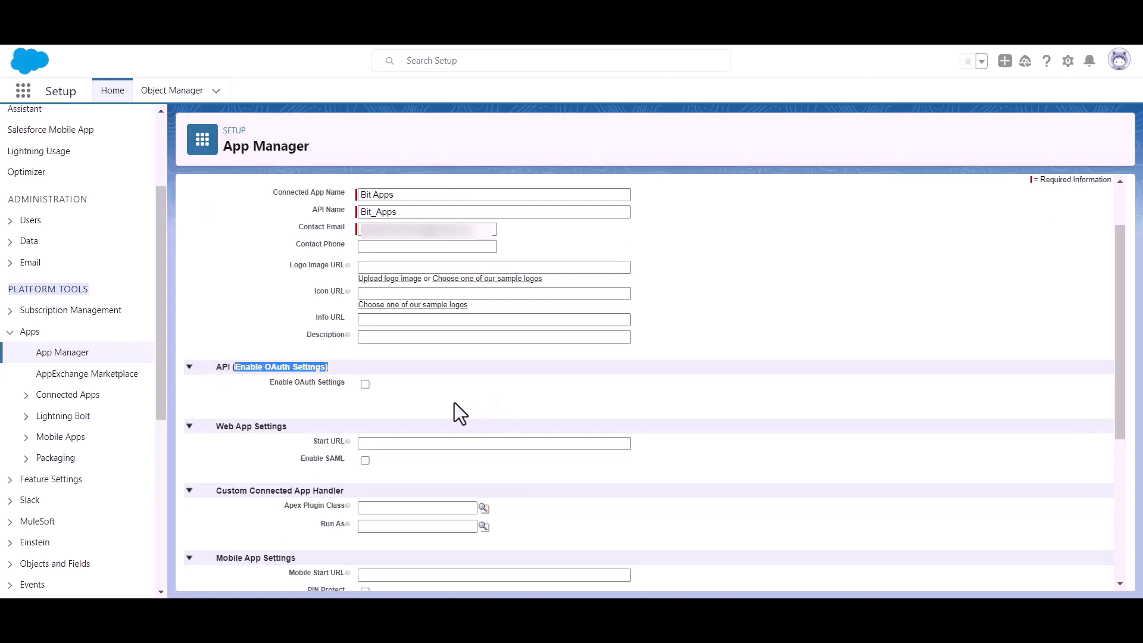
{"action": "left_click", "coordinate": [364, 394]}
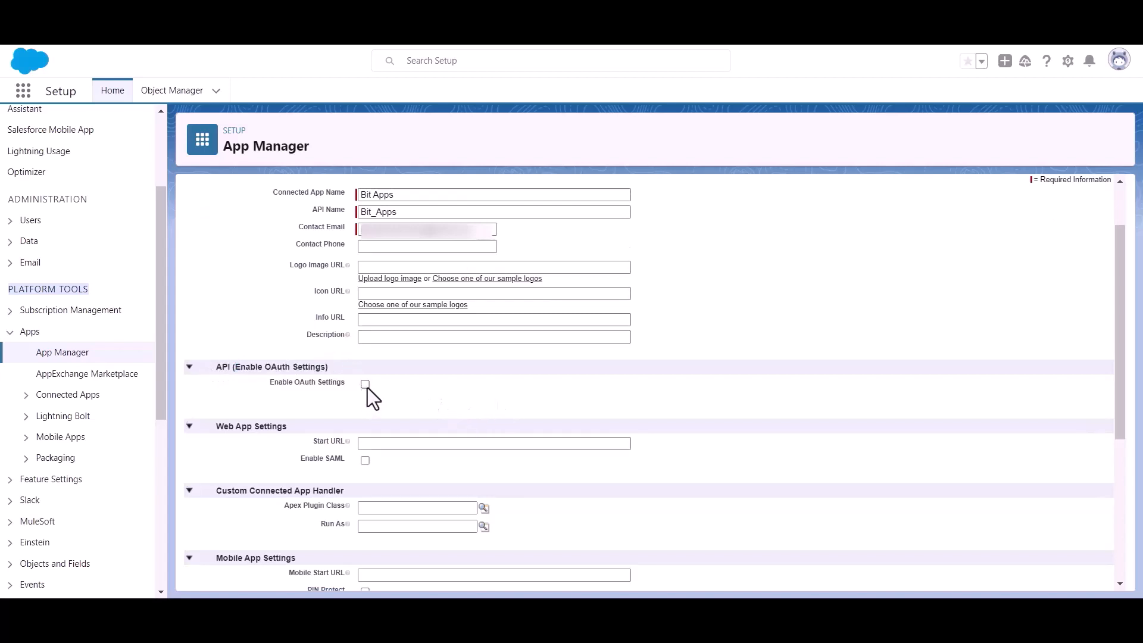
{"action": "left_click", "coordinate": [365, 384]}
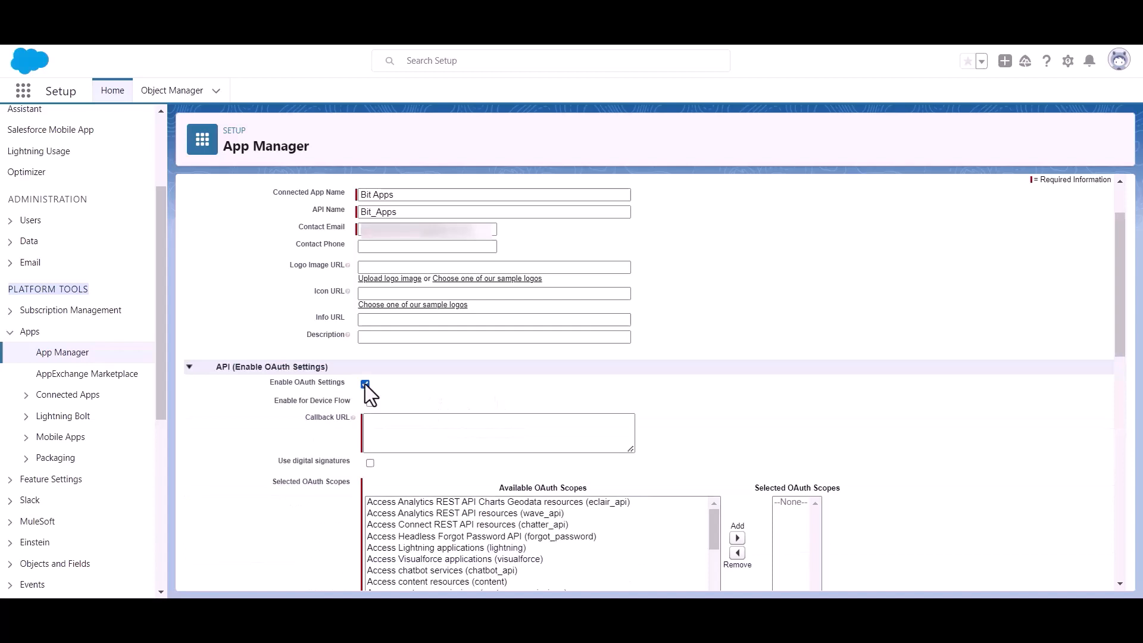
{"action": "scroll", "coordinate": [377, 388], "scroll_direction": "down", "scroll_amount": 1}
{"action": "left_click", "coordinate": [399, 351]}
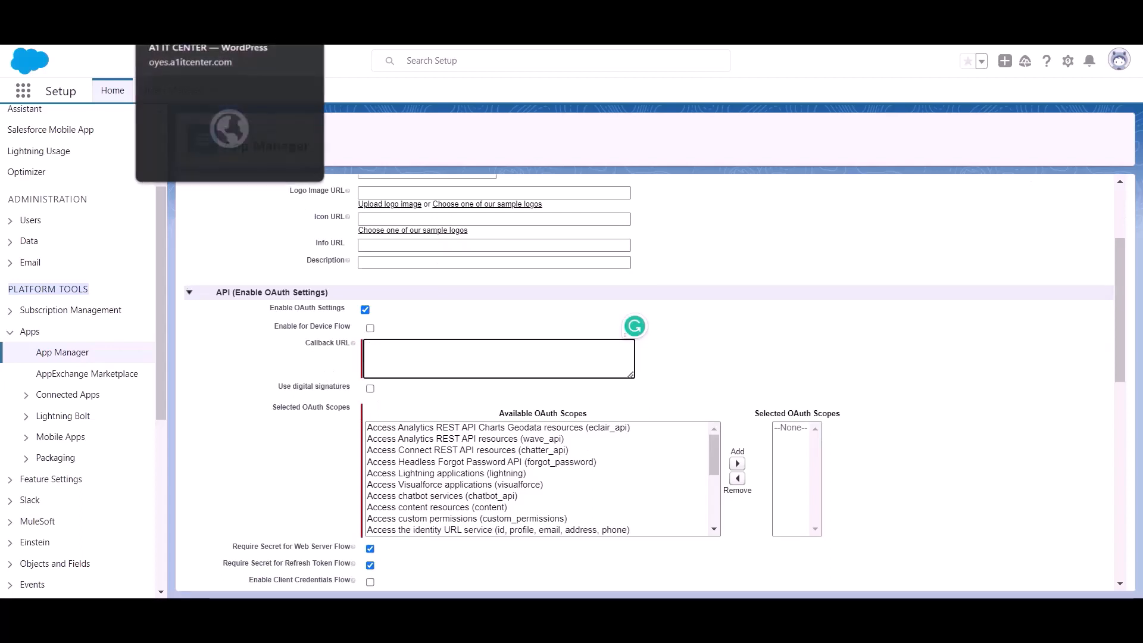
Copy Bit Integrations' Authorized Redirect URI into the connected app's Callback URL
{"action": "left_click", "coordinate": [238, 29]}
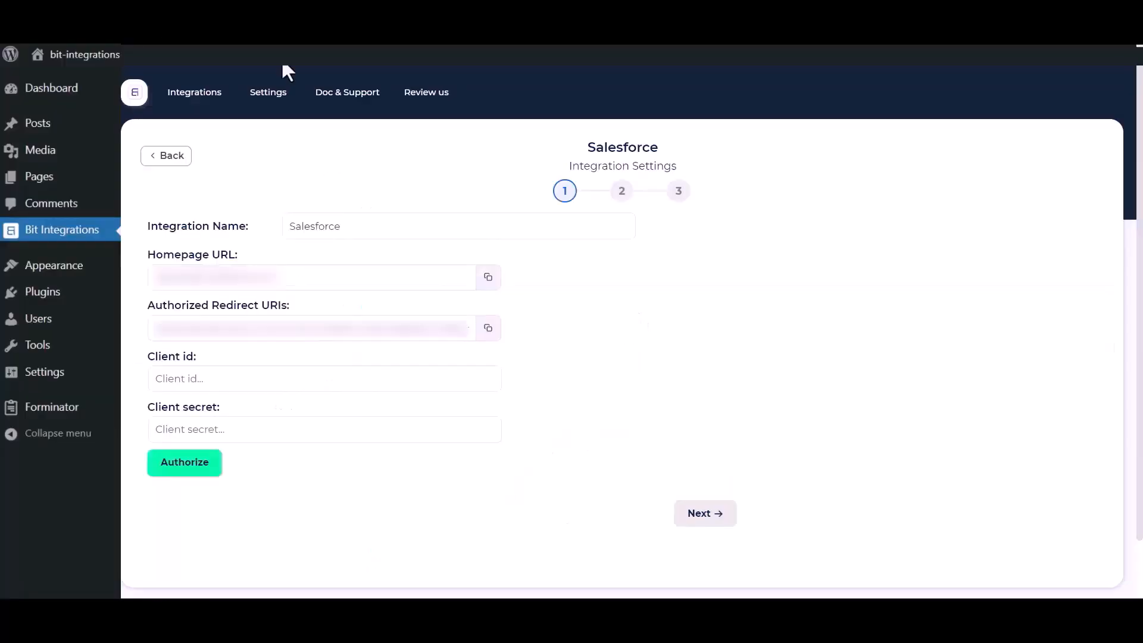
{"action": "left_click", "coordinate": [488, 329]}
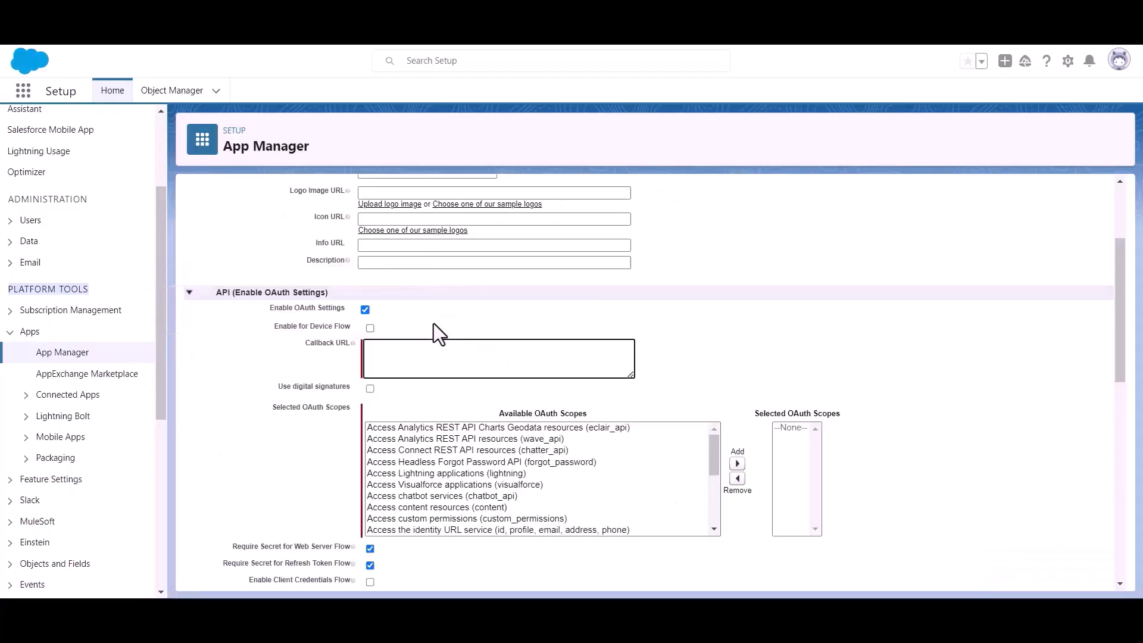
{"action": "key", "text": "ctrl+v"}
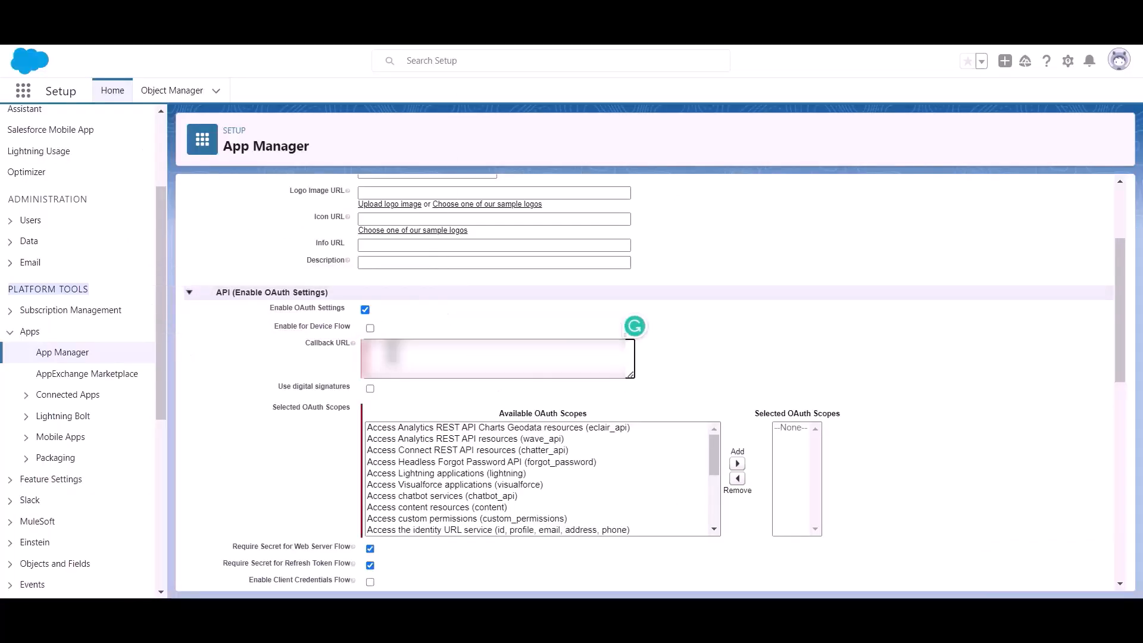
{"action": "left_click_drag", "start_coordinate": [269, 409], "coordinate": [286, 410]}
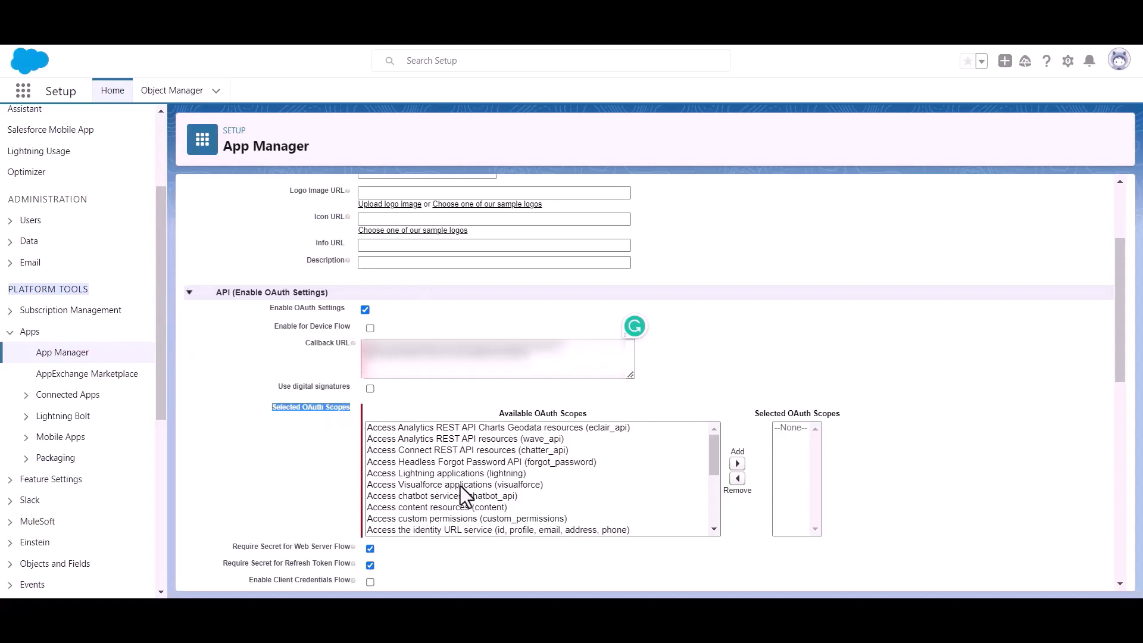
Add Full access (full) to the connected app's selected OAuth scopes
{"action": "scroll", "coordinate": [512, 488], "scroll_direction": "down", "scroll_amount": 6}
{"action": "scroll", "coordinate": [505, 480], "scroll_direction": "up", "scroll_amount": 2}
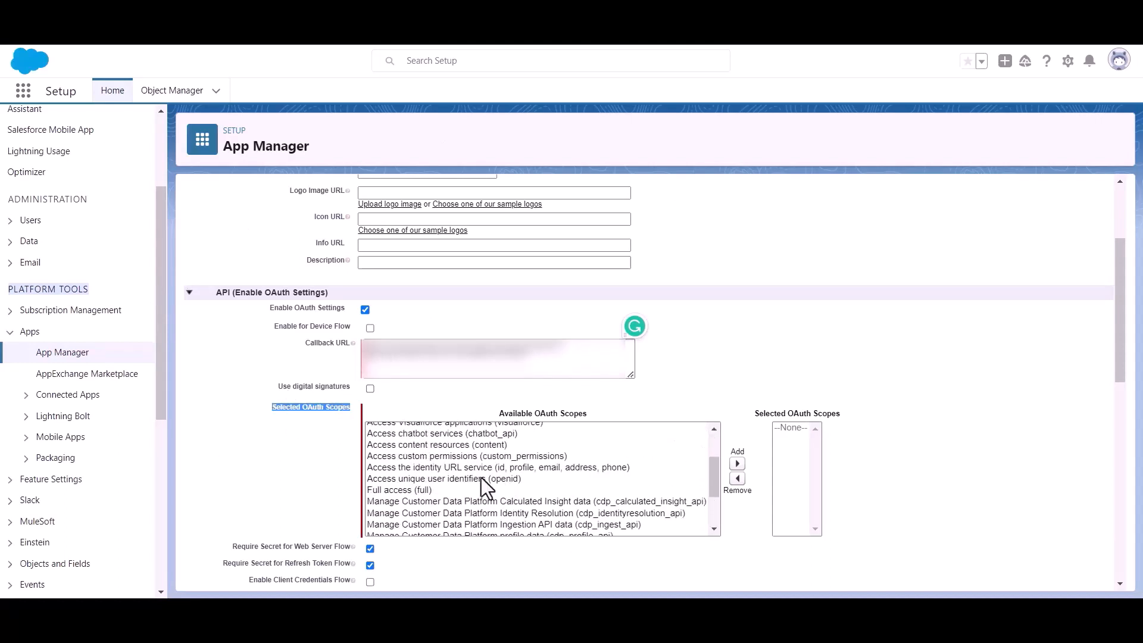
{"action": "left_click", "coordinate": [387, 490]}
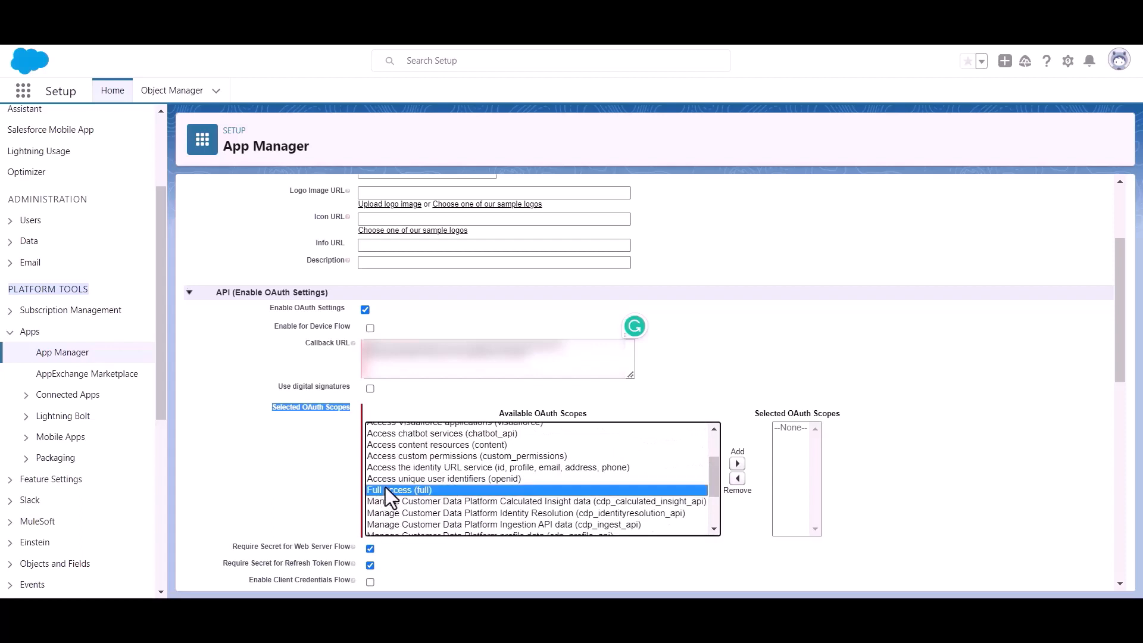
{"action": "left_click", "coordinate": [737, 463]}
{"action": "scroll", "coordinate": [570, 430], "scroll_direction": "down", "scroll_amount": 3}
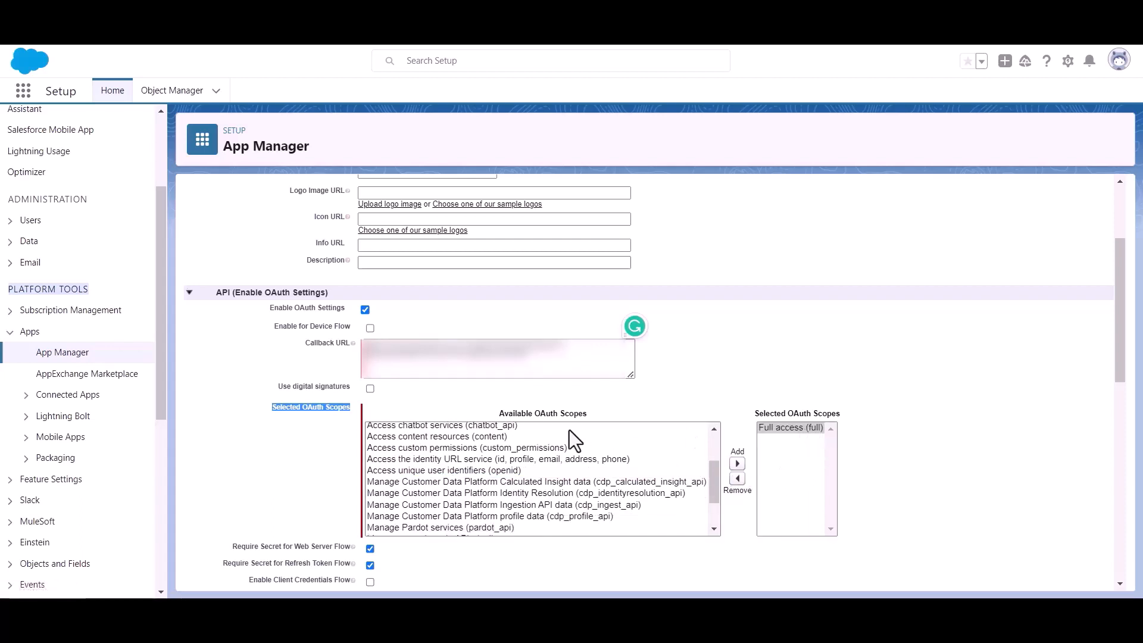
{"action": "scroll", "coordinate": [388, 437], "scroll_direction": "down", "scroll_amount": 9}
{"action": "scroll", "coordinate": [387, 437], "scroll_direction": "down", "scroll_amount": 1}
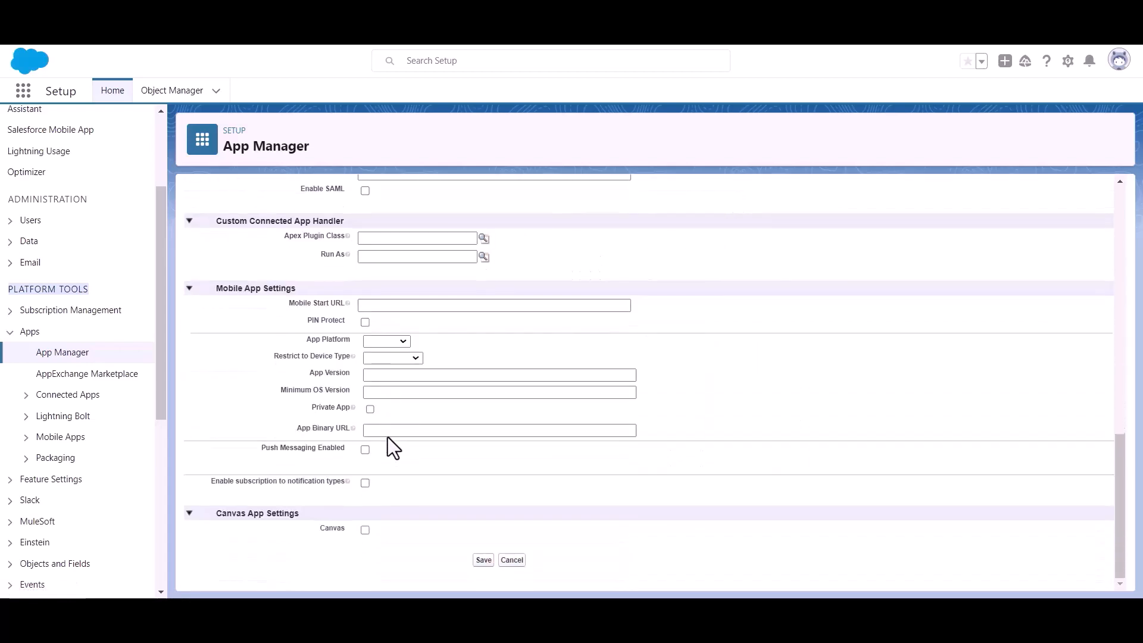
Save the Bit Apps connected app, note the ten-minute delay warning, and open Manage Consumer Details
{"action": "left_click", "coordinate": [483, 560]}
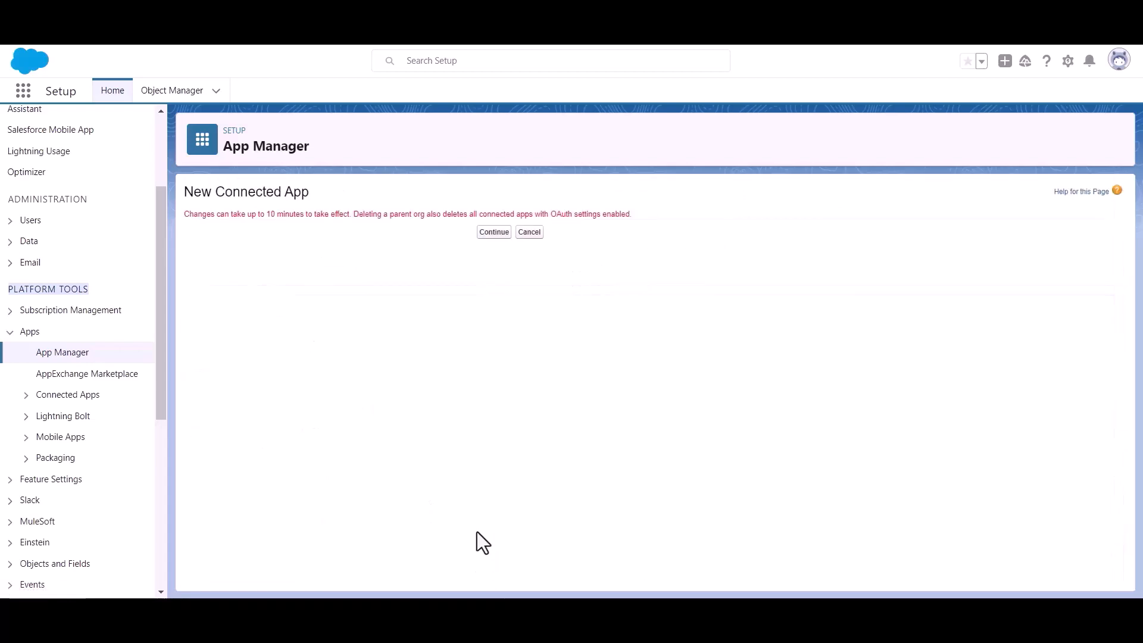
{"action": "left_click", "coordinate": [483, 233]}
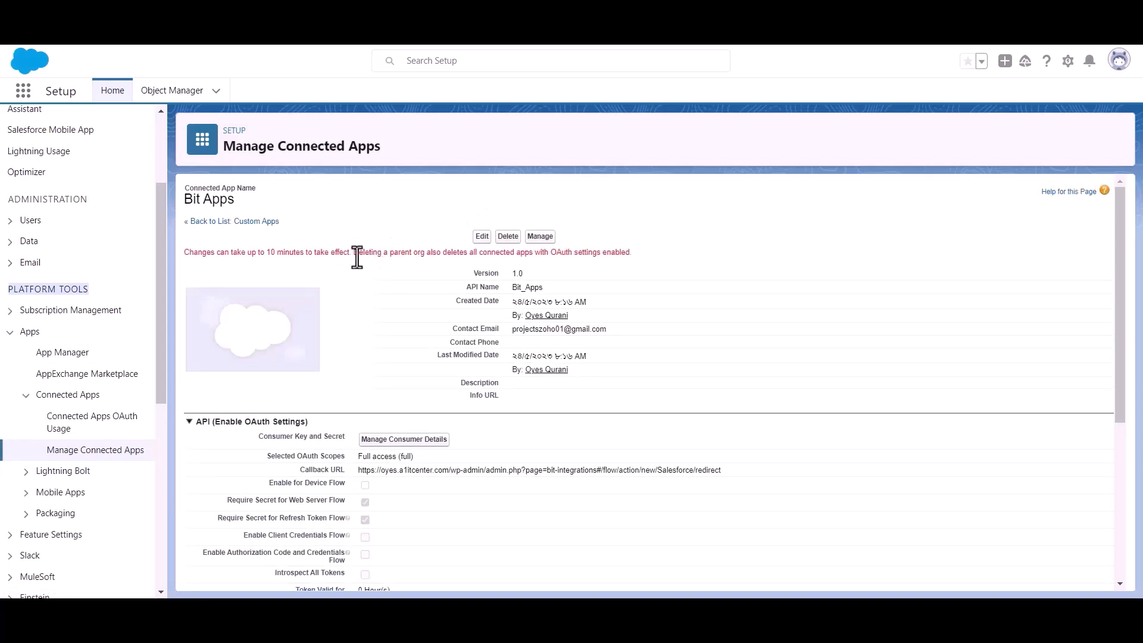
{"action": "triple_click", "coordinate": [292, 253]}
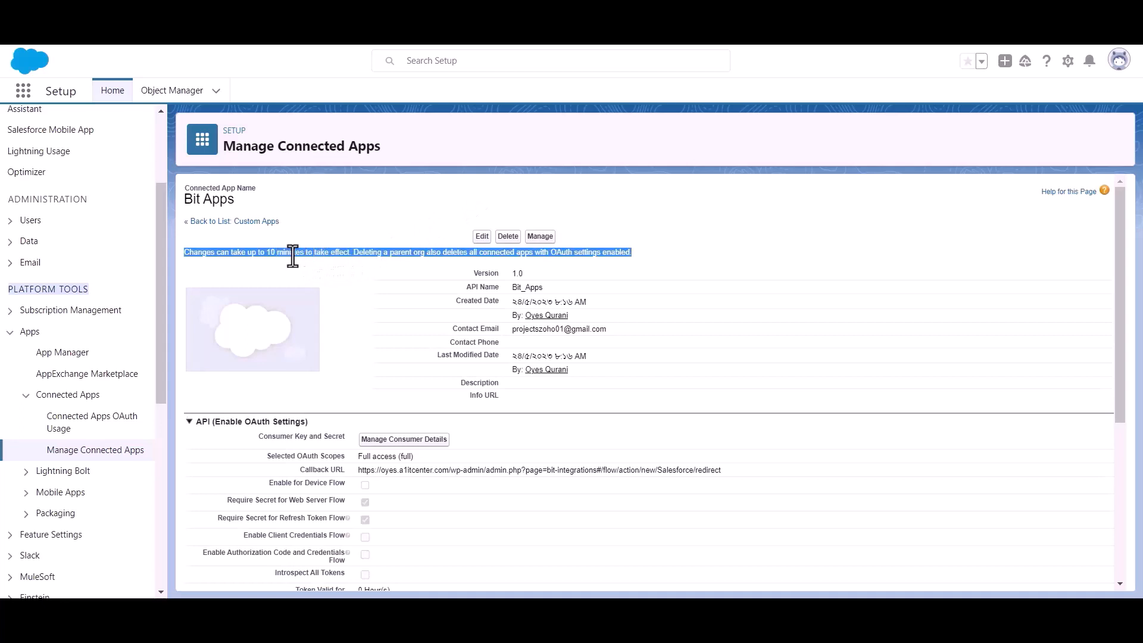
{"action": "left_click", "coordinate": [362, 261]}
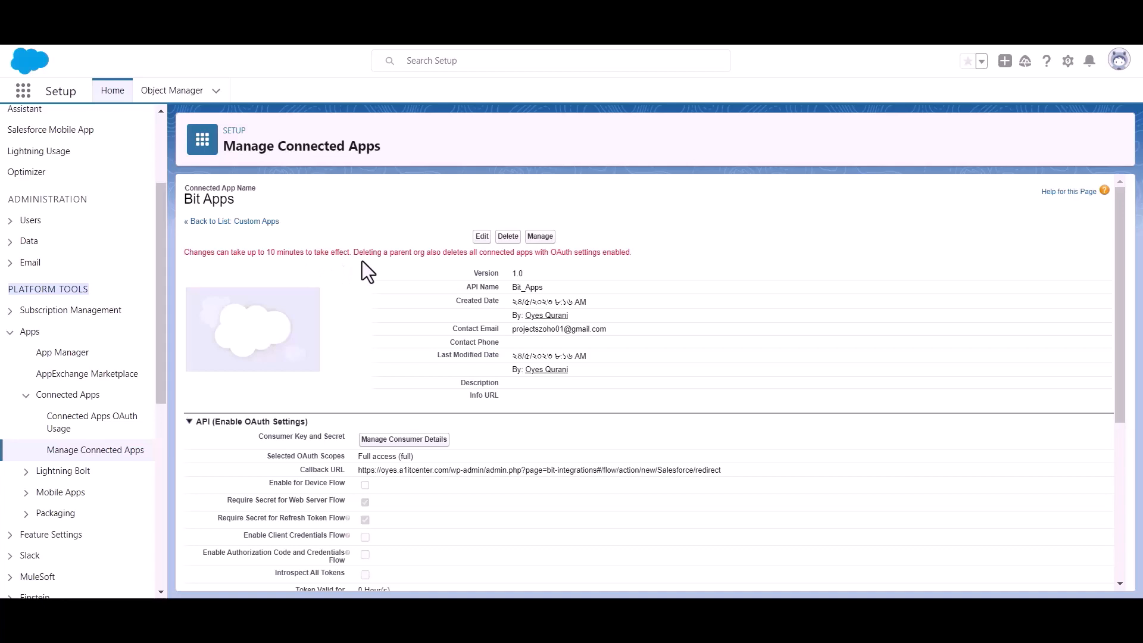
{"action": "scroll", "coordinate": [362, 262], "scroll_direction": "down", "scroll_amount": 2}
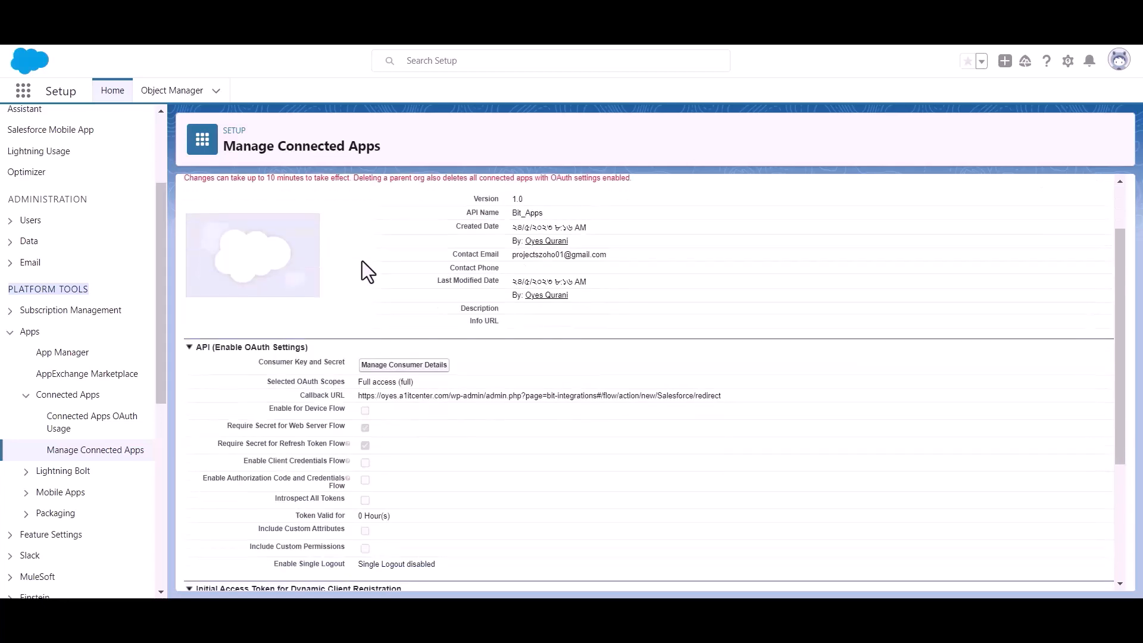
{"action": "left_click", "coordinate": [402, 366]}
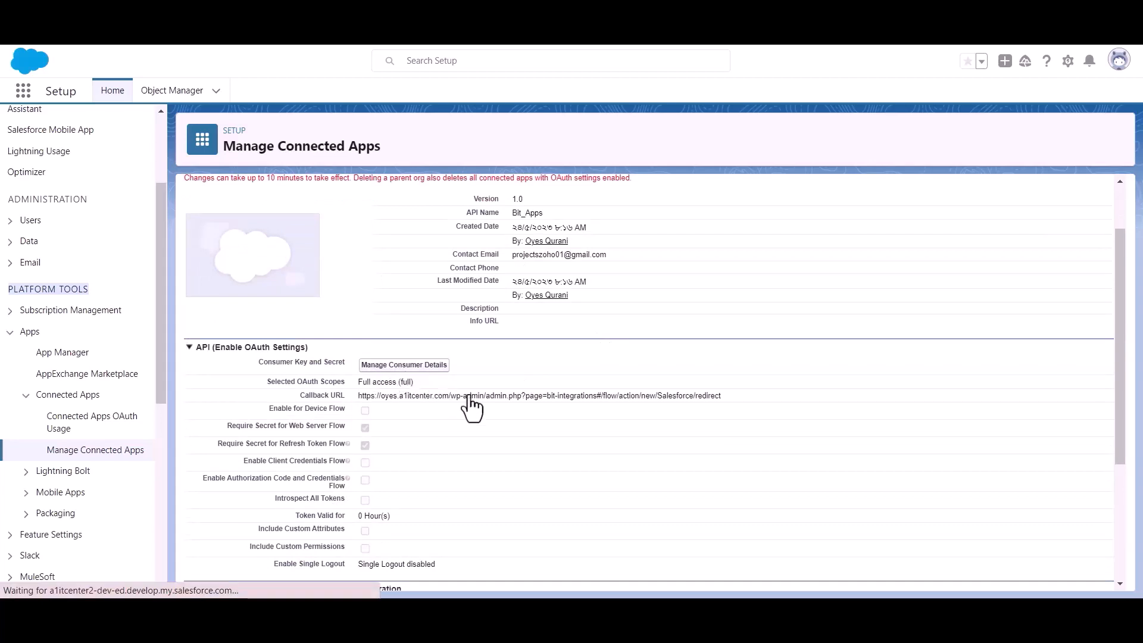
Verify identity with the emailed verification code to reveal the consumer key and secret
{"action": "left_click", "coordinate": [541, 434]}
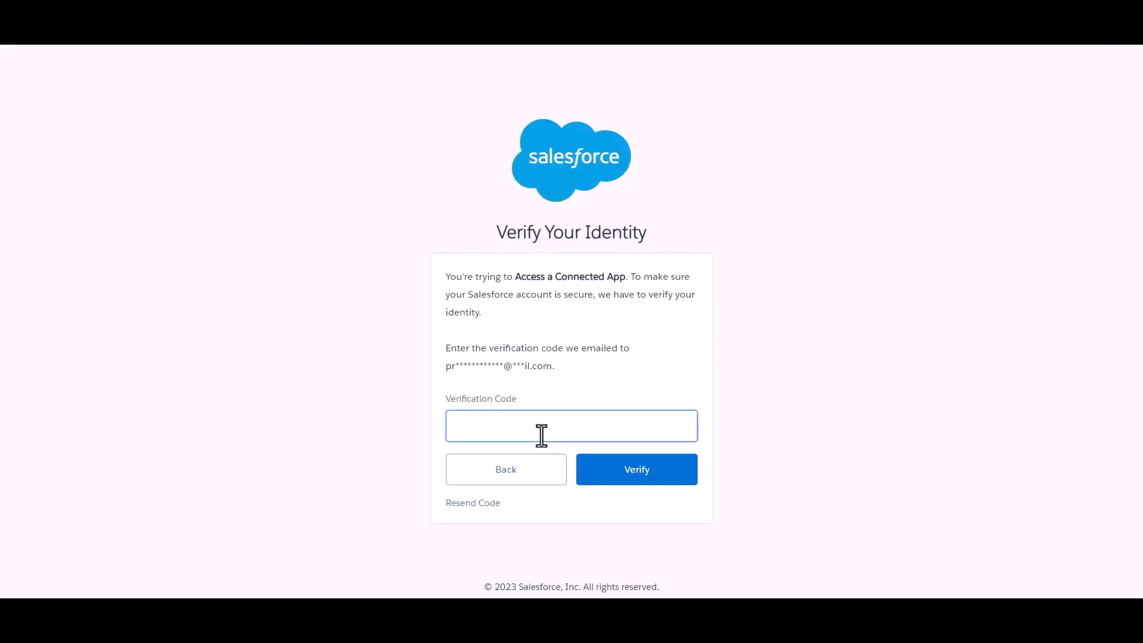
{"action": "left_click", "coordinate": [594, 372]}
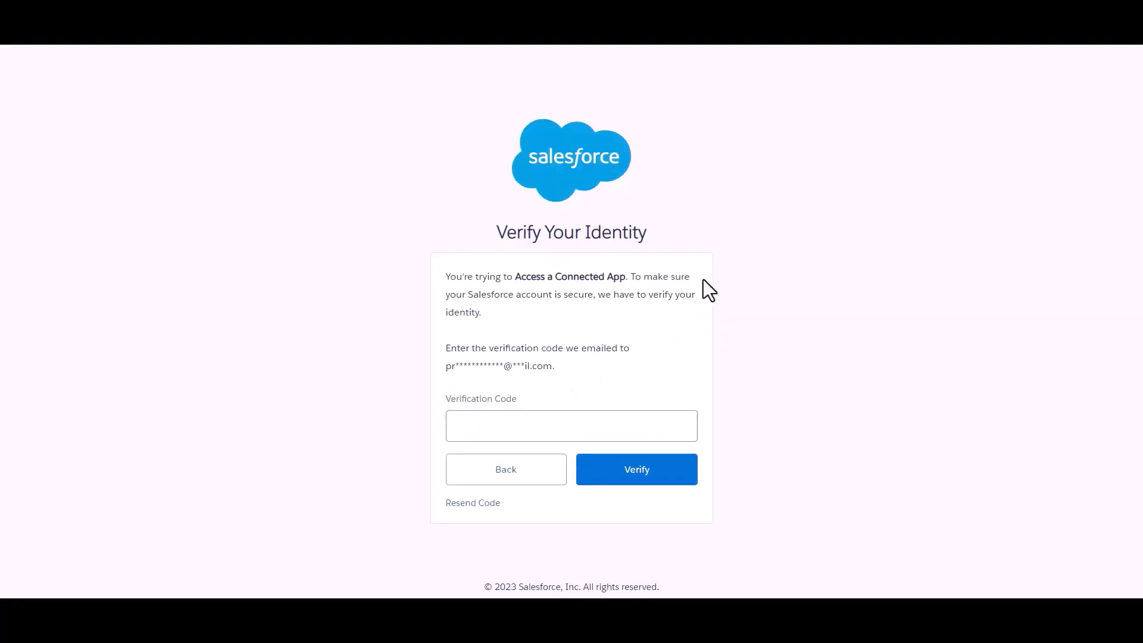
{"action": "left_click", "coordinate": [589, 424]}
{"action": "key", "text": "ctrl+v"}
{"action": "left_click", "coordinate": [629, 369]}
{"action": "left_click", "coordinate": [645, 477]}
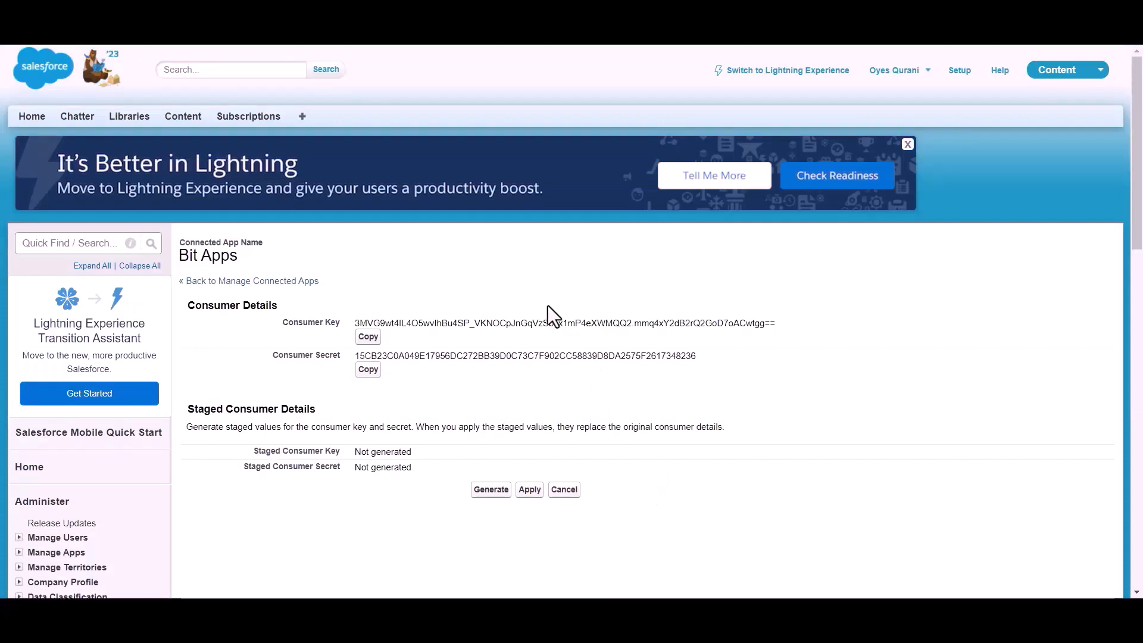
Paste the Salesforce consumer key into the Bit Integrations Client id field
{"action": "scroll", "coordinate": [539, 297], "scroll_direction": "down", "scroll_amount": 1}
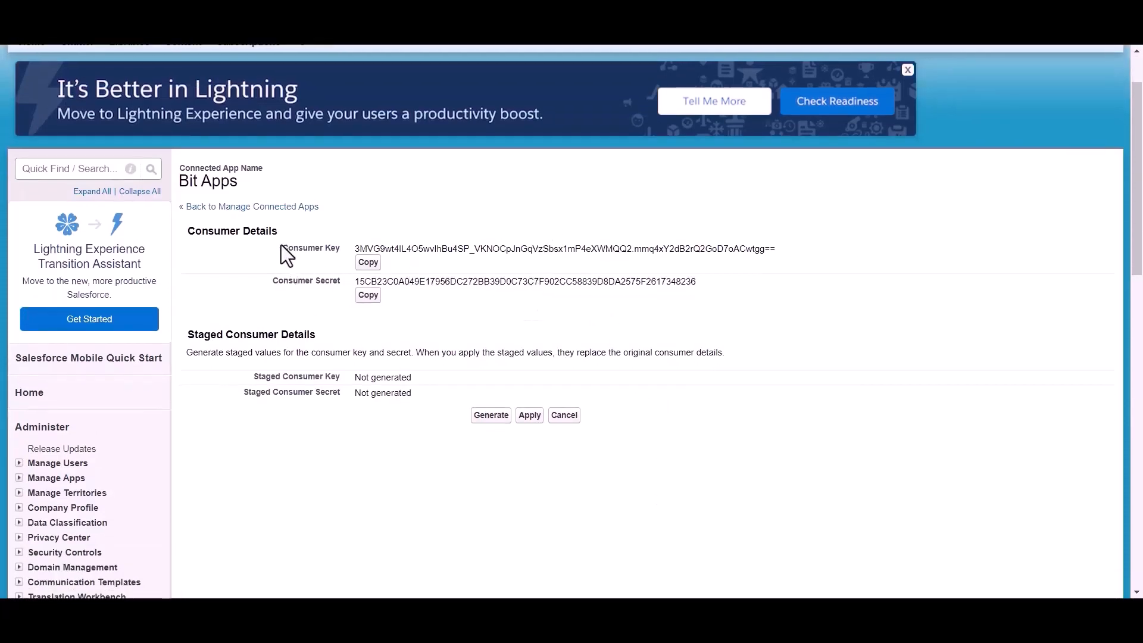
{"action": "left_click_drag", "start_coordinate": [263, 283], "coordinate": [344, 283]}
{"action": "left_click", "coordinate": [406, 312]}
{"action": "scroll", "coordinate": [406, 312], "scroll_direction": "up", "scroll_amount": 1}
{"action": "scroll", "coordinate": [406, 312], "scroll_direction": "up", "scroll_amount": 1}
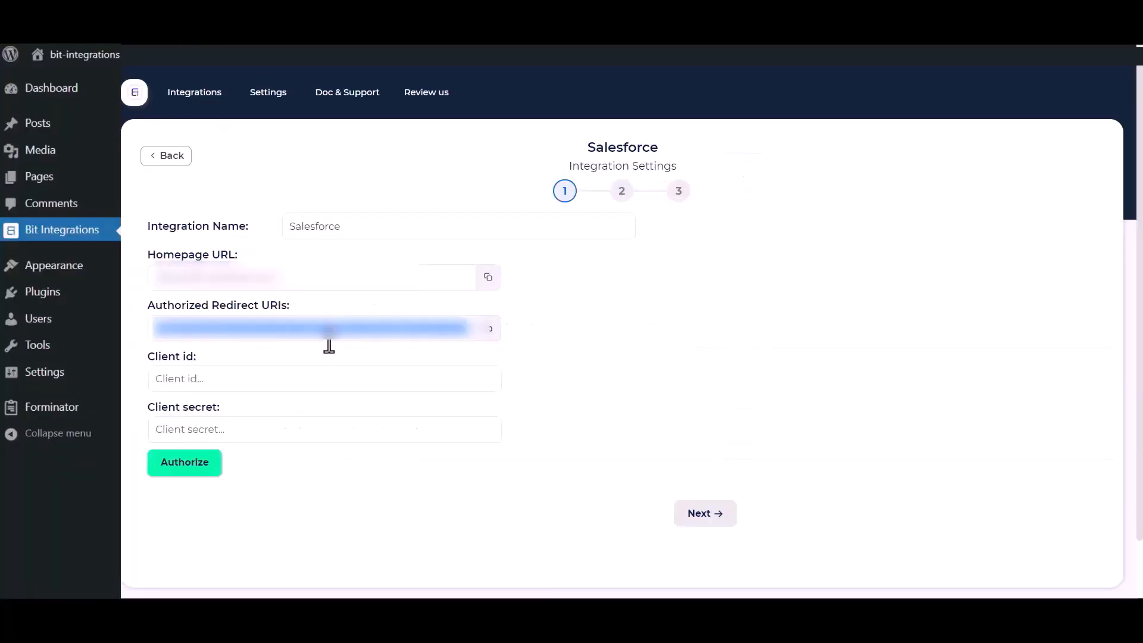
{"action": "left_click", "coordinate": [280, 368]}
{"action": "key", "text": "ctrl+v"}
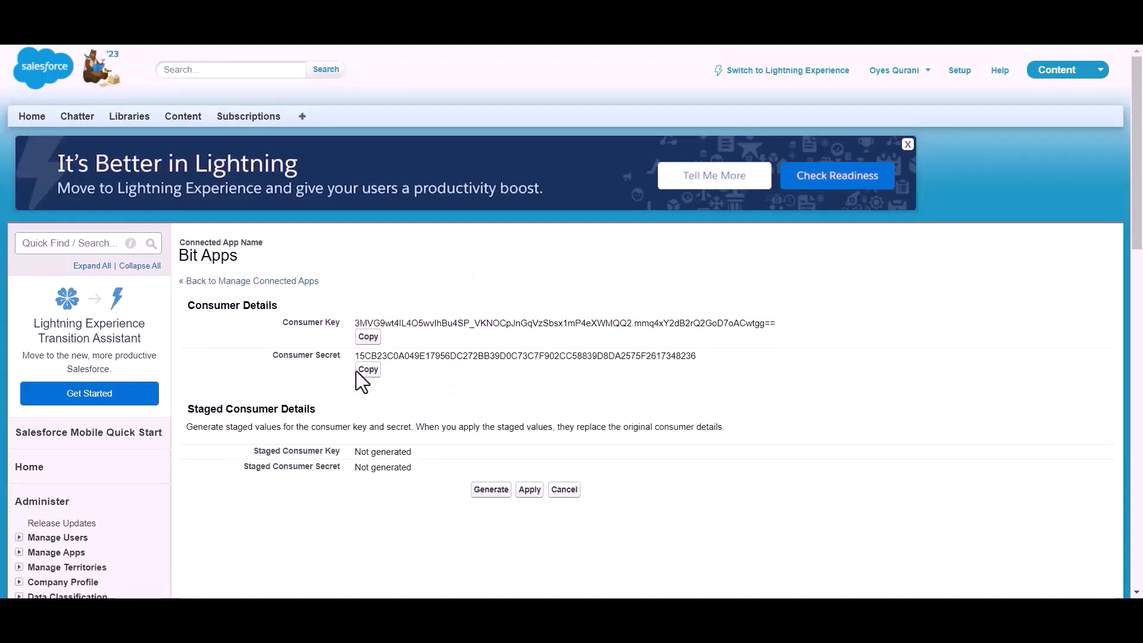
Copy the consumer secret and paste it into Client secret
{"action": "left_click", "coordinate": [368, 372]}
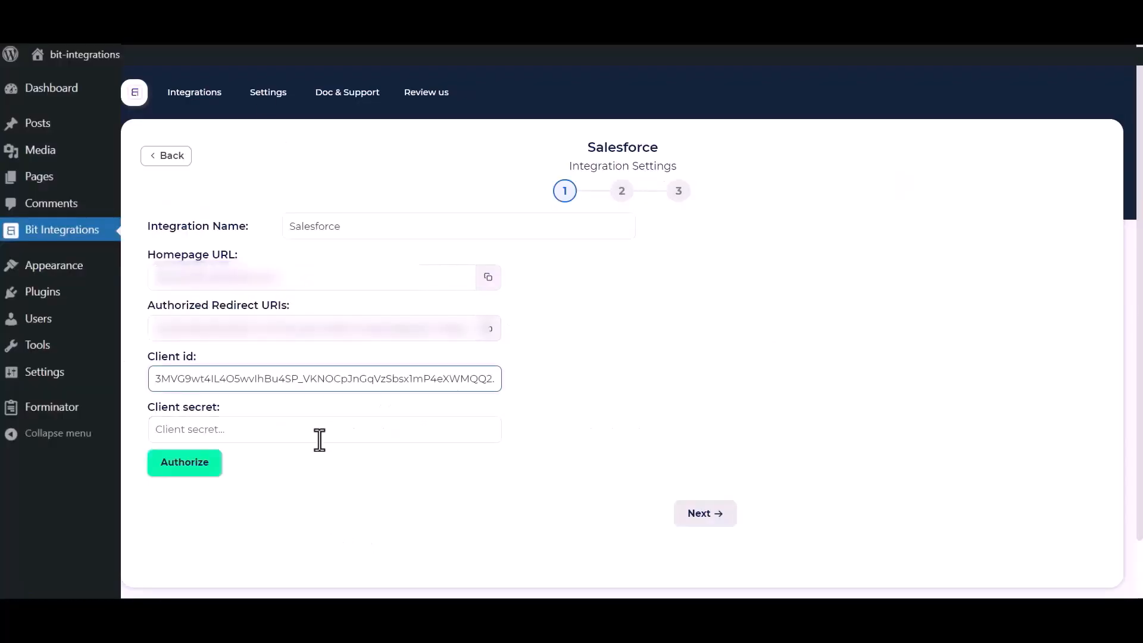
{"action": "left_click", "coordinate": [324, 428]}
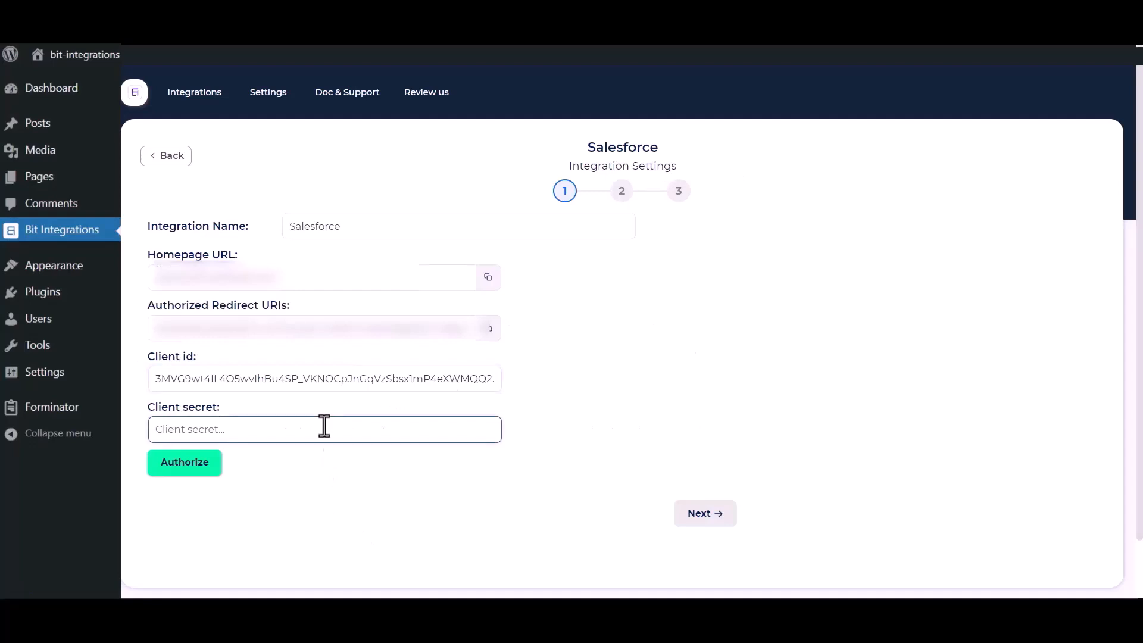
{"action": "key", "text": "ctrl+v"}
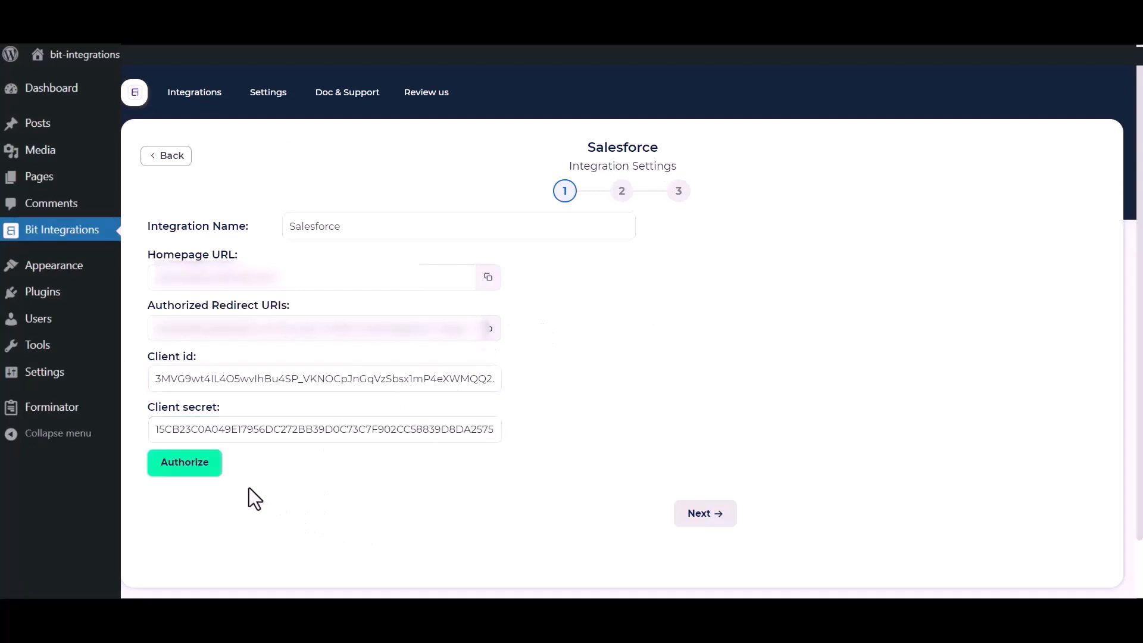
Authorize Bit Integrations, allow access to the Salesforce account, and continue to step 2
{"action": "left_click", "coordinate": [172, 476]}
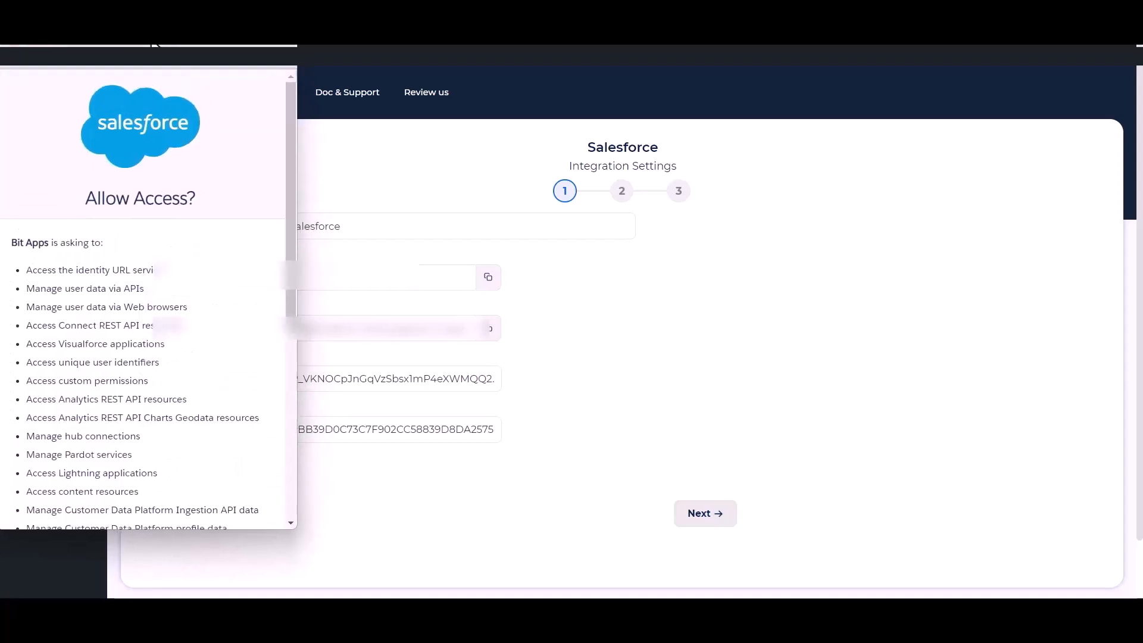
{"action": "scroll", "coordinate": [175, 298], "scroll_direction": "down", "scroll_amount": 6}
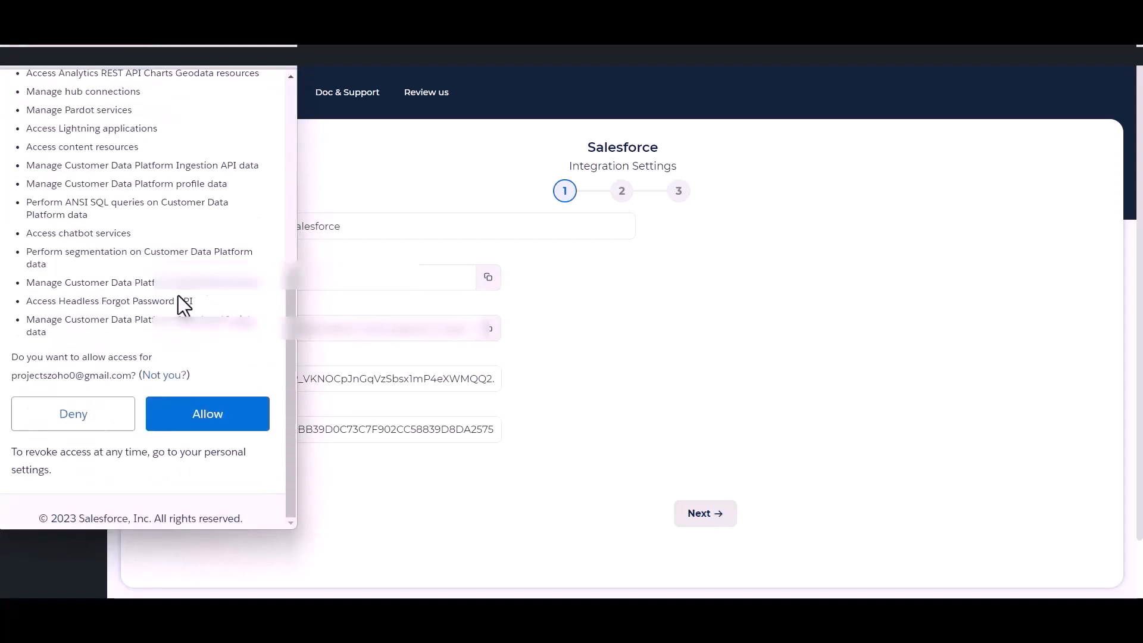
{"action": "left_click", "coordinate": [207, 424]}
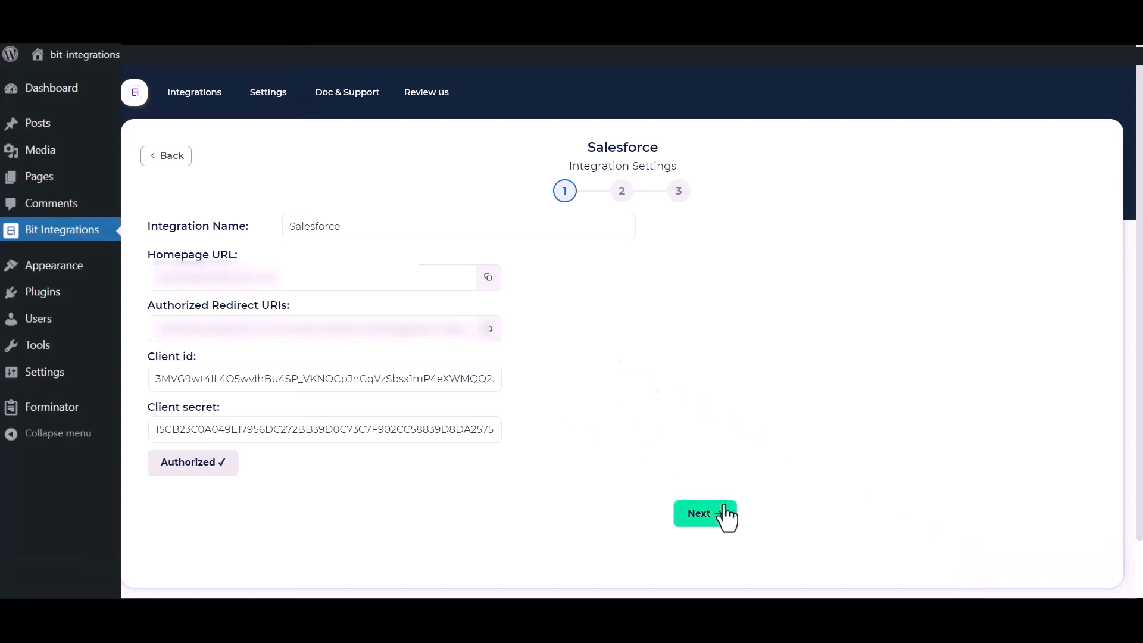
{"action": "left_click", "coordinate": [709, 517]}
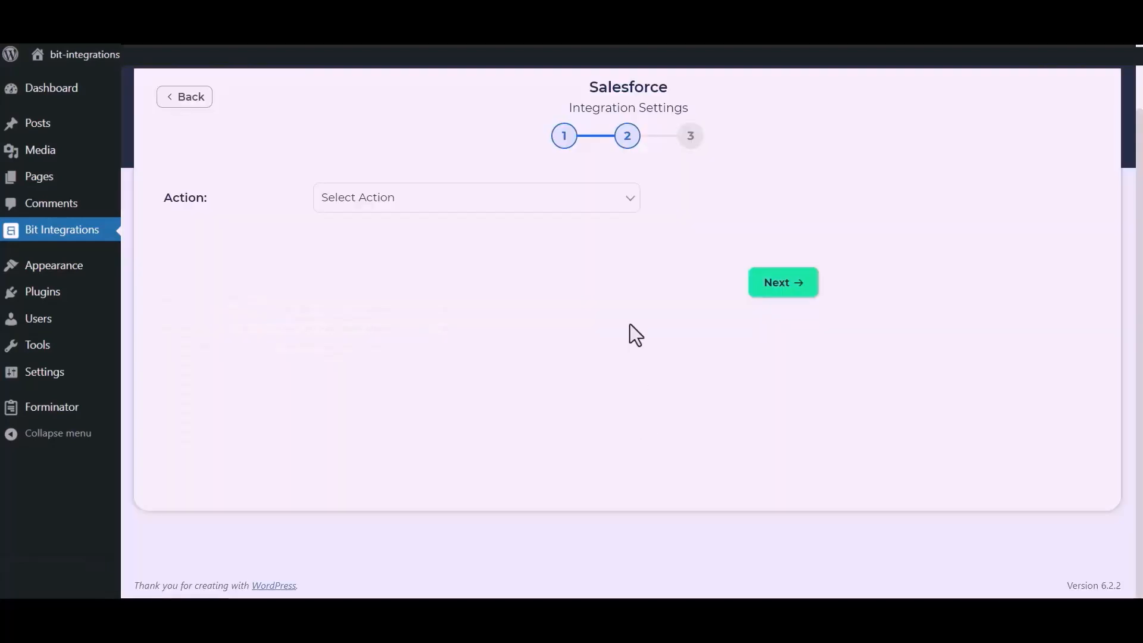
Choose the Create lead action, map Name to Last Name and Email to Email, and set Company to the custom value 'Bit Apps'
{"action": "left_click", "coordinate": [565, 205]}
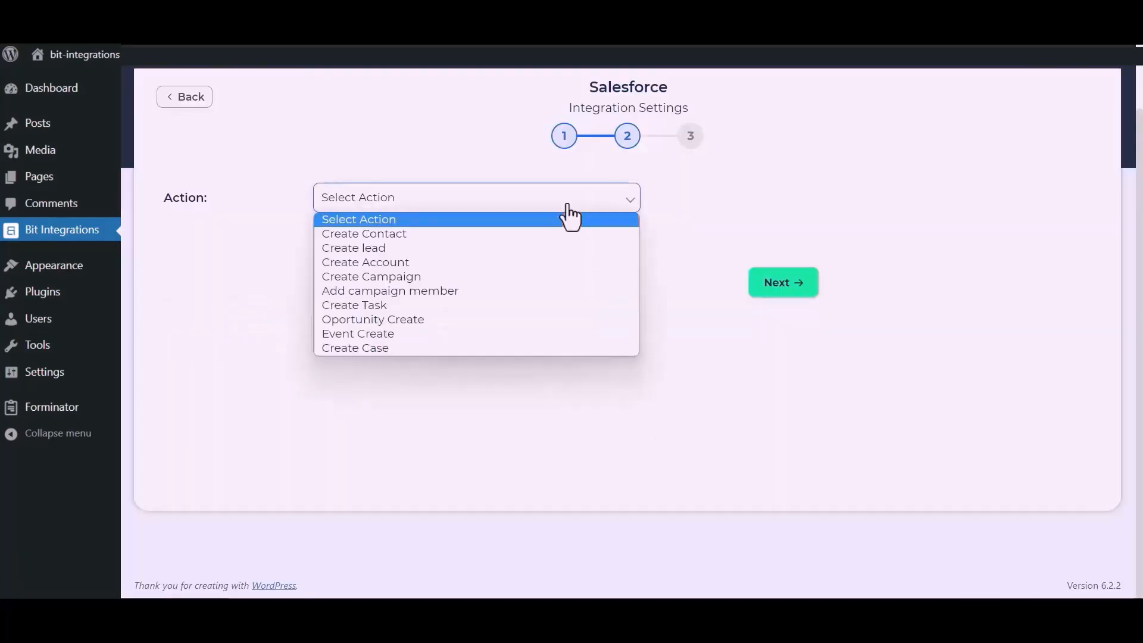
{"action": "left_click", "coordinate": [399, 251]}
{"action": "left_click", "coordinate": [379, 324]}
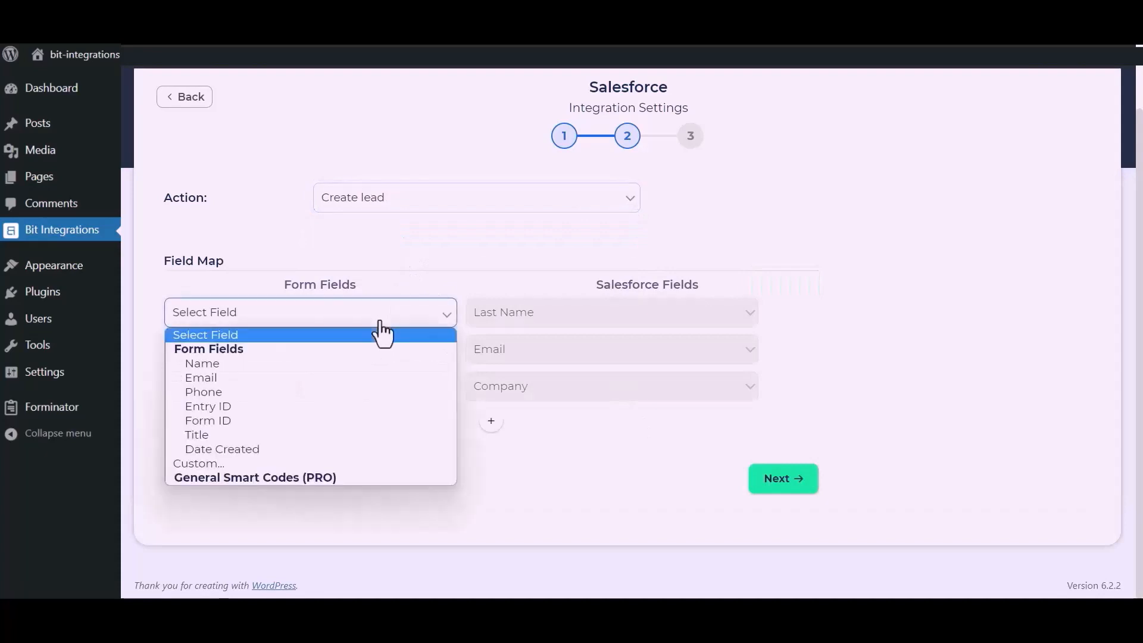
{"action": "left_click", "coordinate": [270, 365]}
{"action": "left_click", "coordinate": [303, 356]}
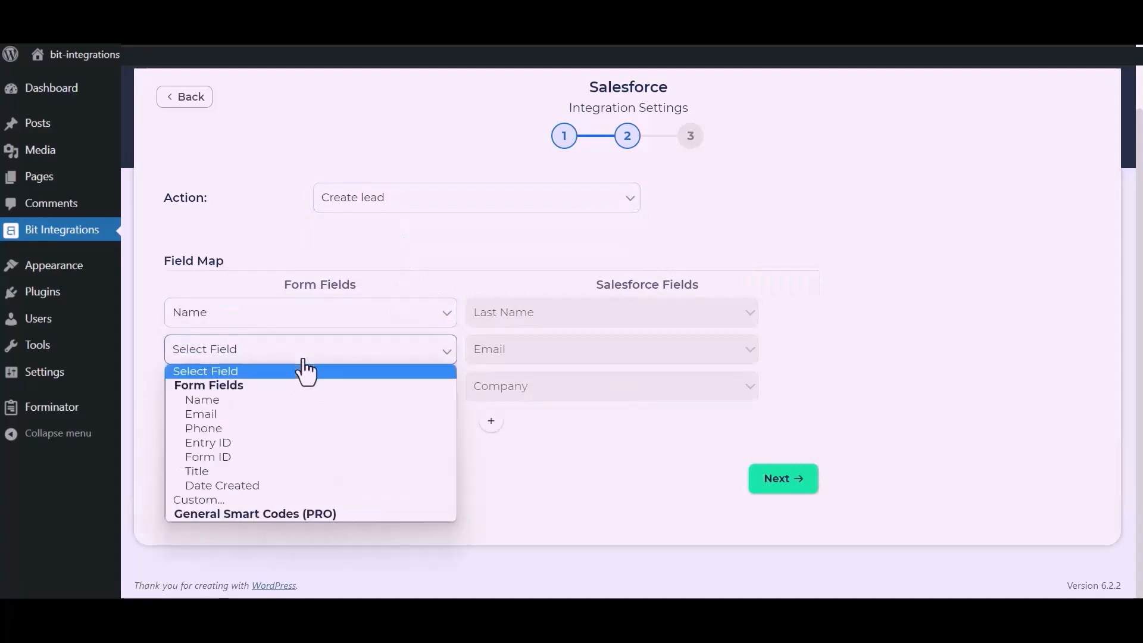
{"action": "left_click", "coordinate": [238, 414]}
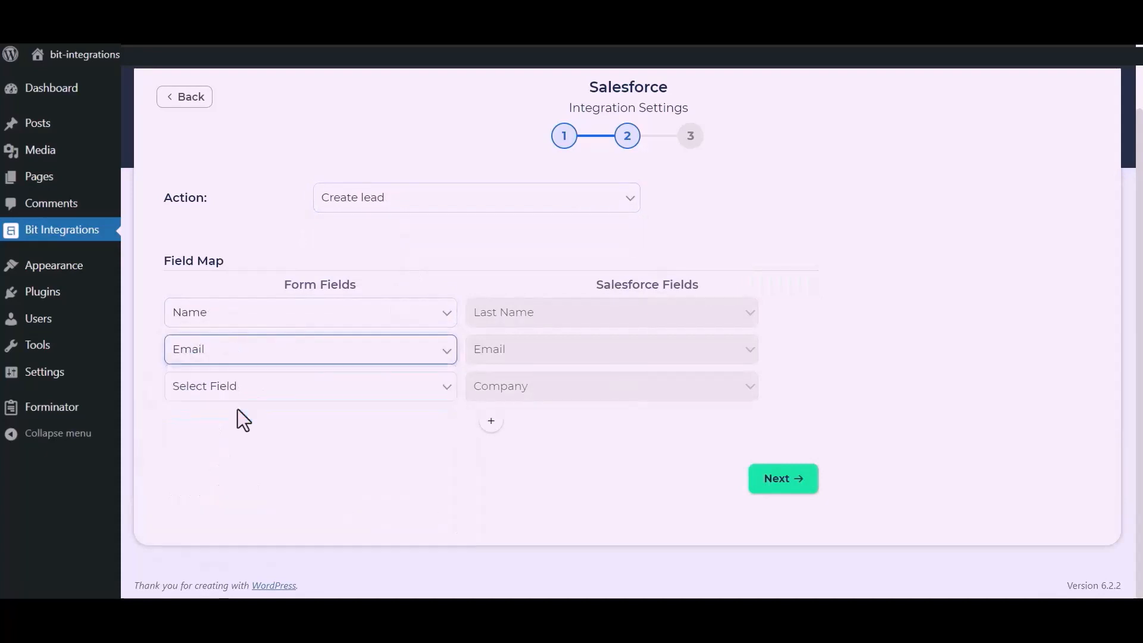
{"action": "left_click", "coordinate": [276, 398]}
{"action": "left_click", "coordinate": [205, 535]}
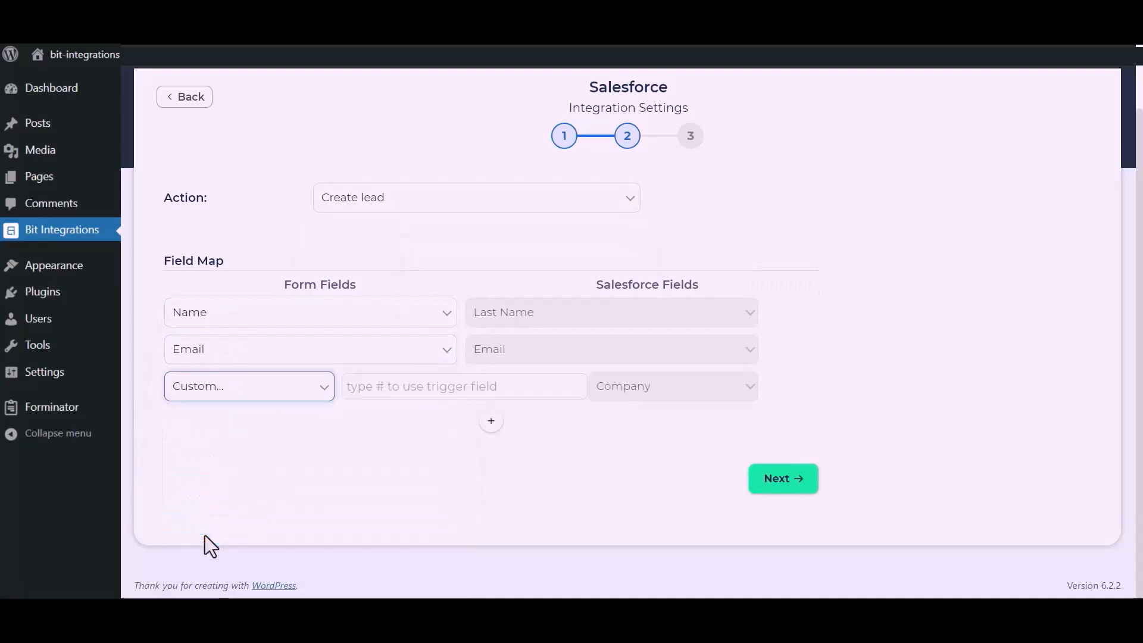
{"action": "left_click", "coordinate": [398, 394]}
{"action": "type", "text": "B"}
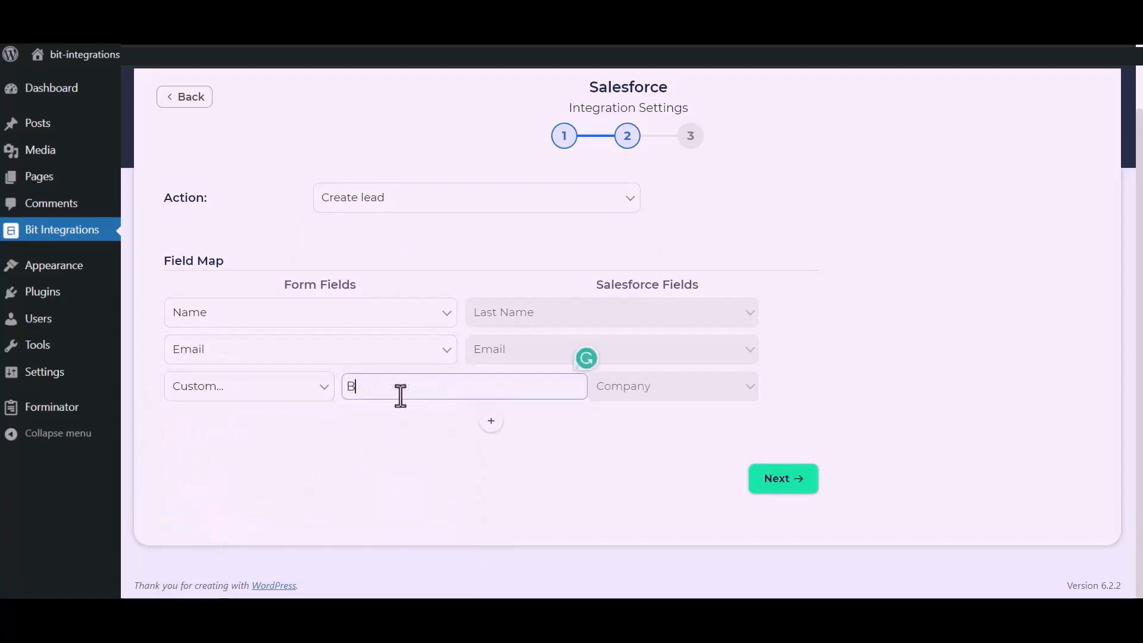
{"action": "type", "text": "it Apps"}
Add a mapping from the form's Phone field to Salesforce Phone, then finish and save
{"action": "left_click", "coordinate": [493, 421]}
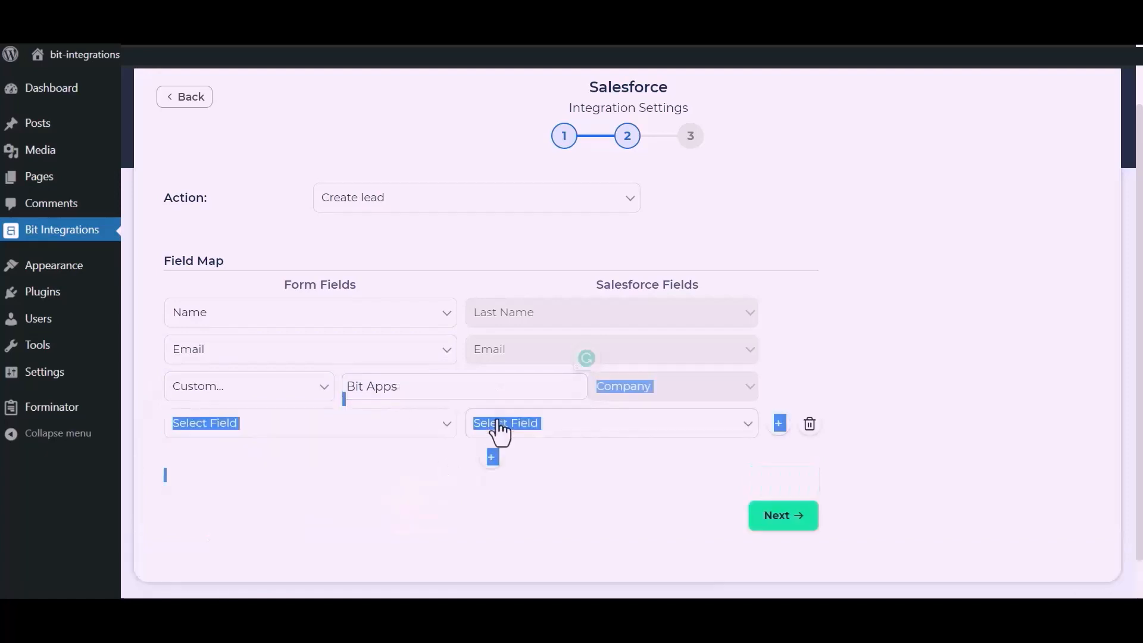
{"action": "left_click", "coordinate": [373, 426]}
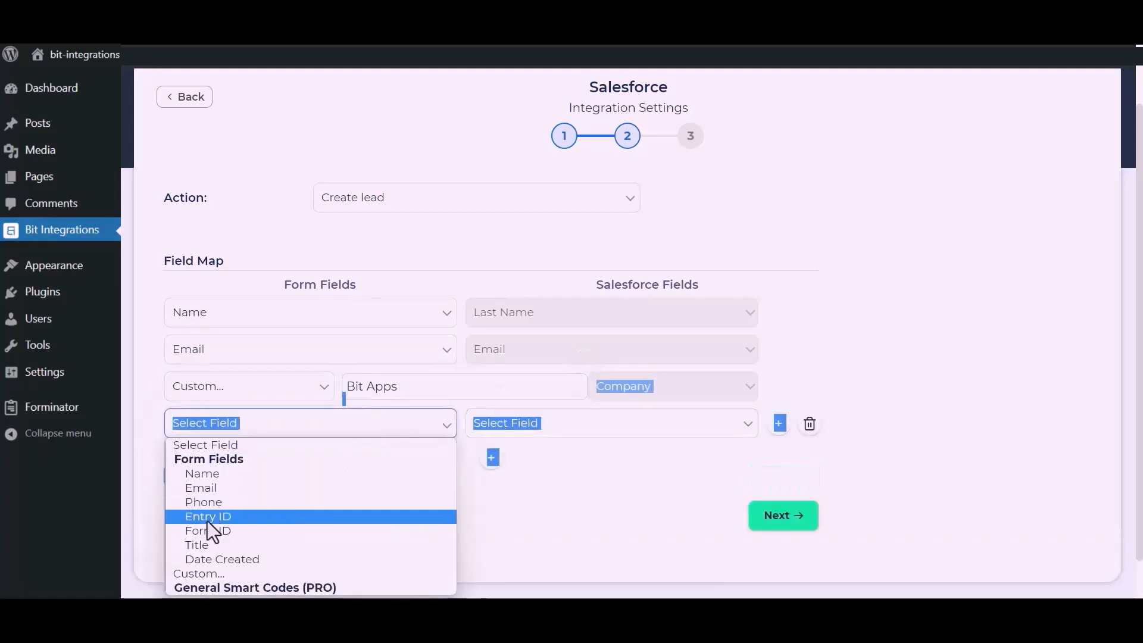
{"action": "left_click", "coordinate": [205, 502]}
{"action": "left_click", "coordinate": [537, 484]}
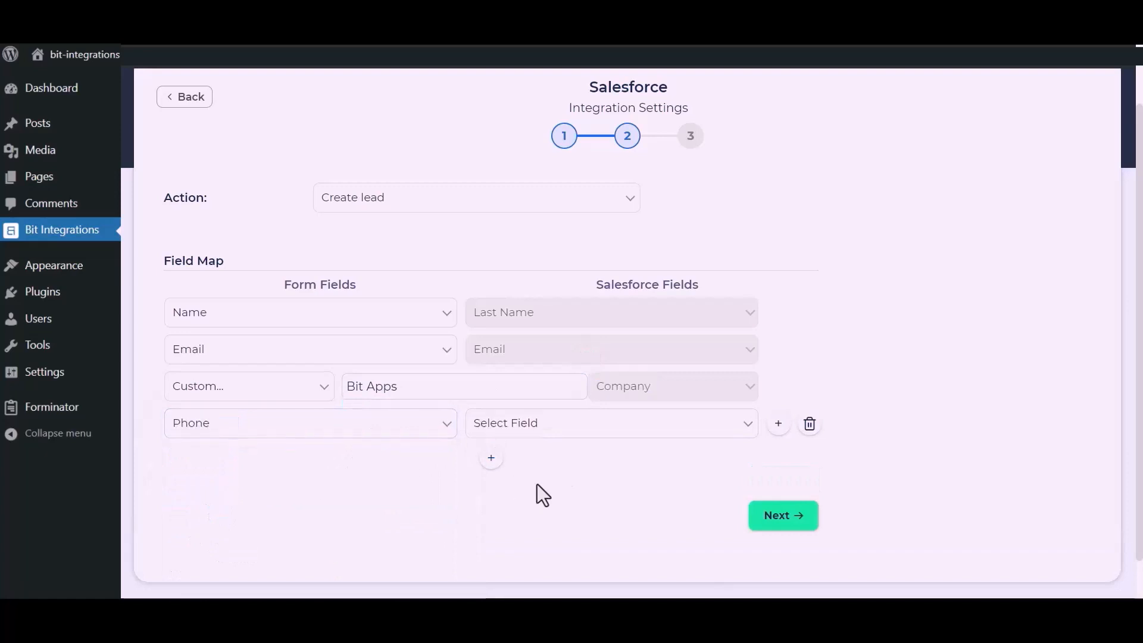
{"action": "left_click", "coordinate": [621, 428]}
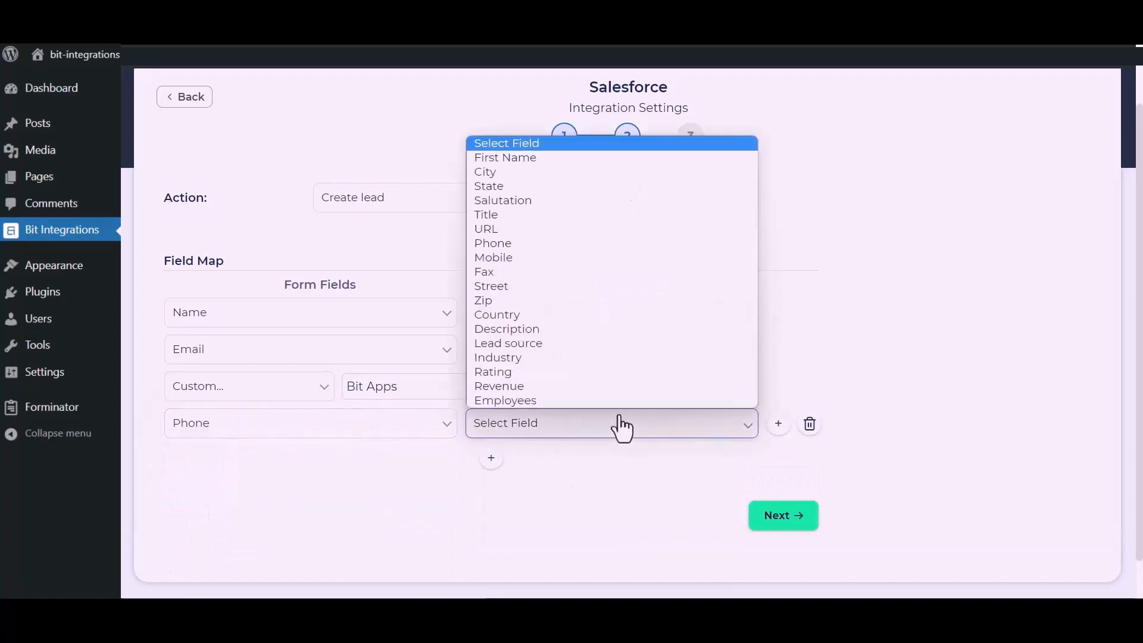
{"action": "left_click", "coordinate": [509, 249]}
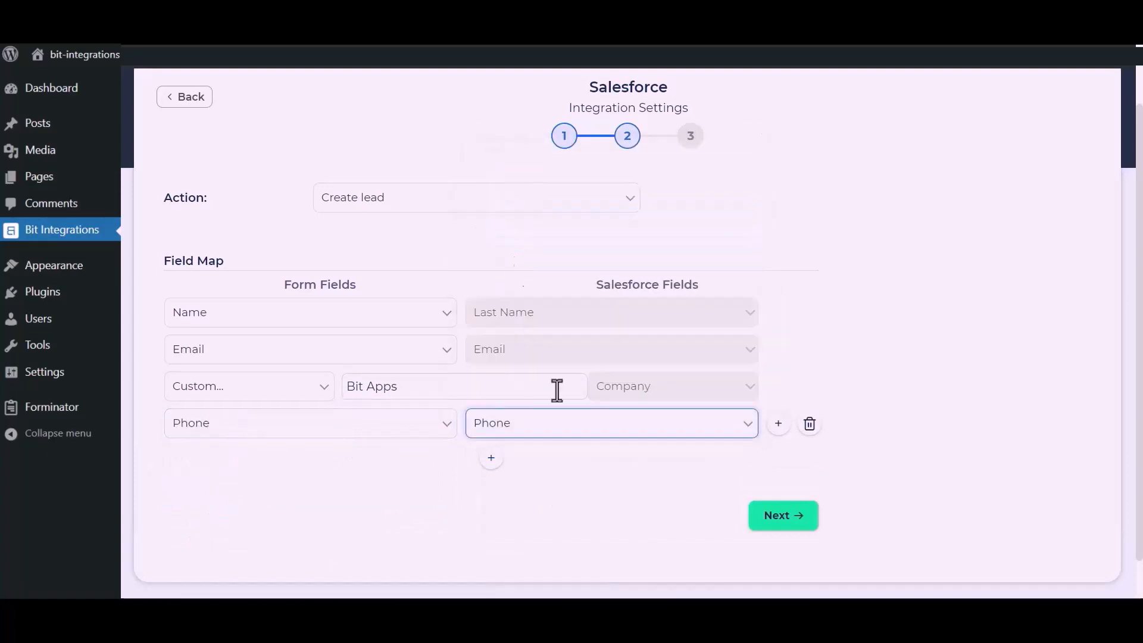
{"action": "left_click", "coordinate": [778, 523]}
{"action": "left_click", "coordinate": [635, 268]}
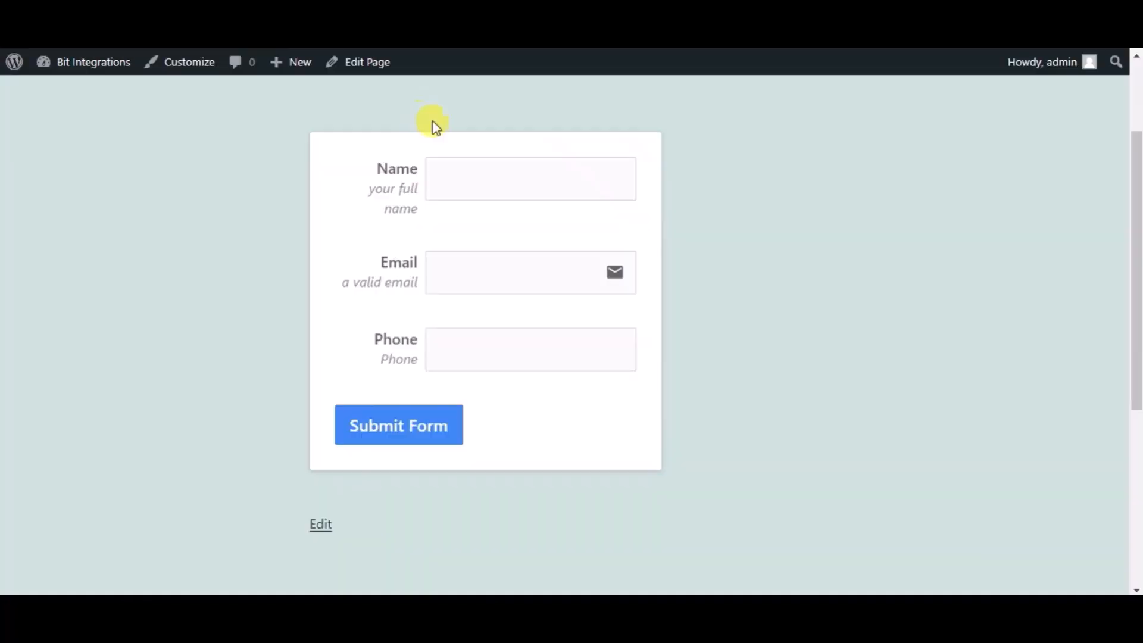
Submit the test form with name 'Bit Integrations', an e-mail address and a phone number
{"action": "left_click", "coordinate": [471, 186]}
{"action": "type", "text": "Bit"}
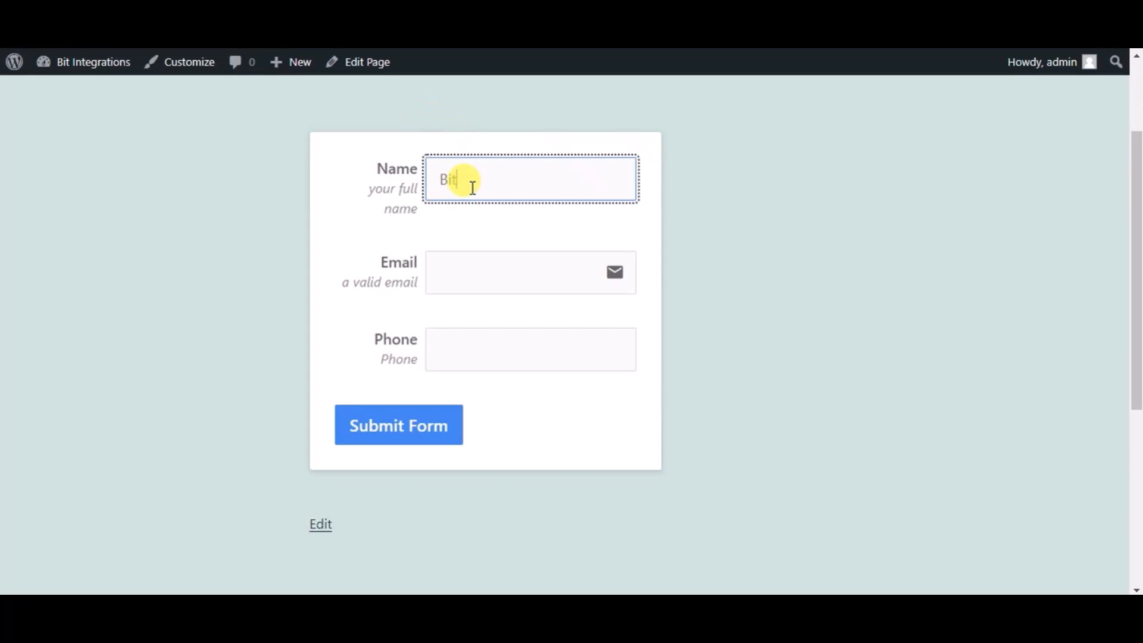
{"action": "type", "text": " Integrations"}
{"action": "left_click", "coordinate": [472, 265]}
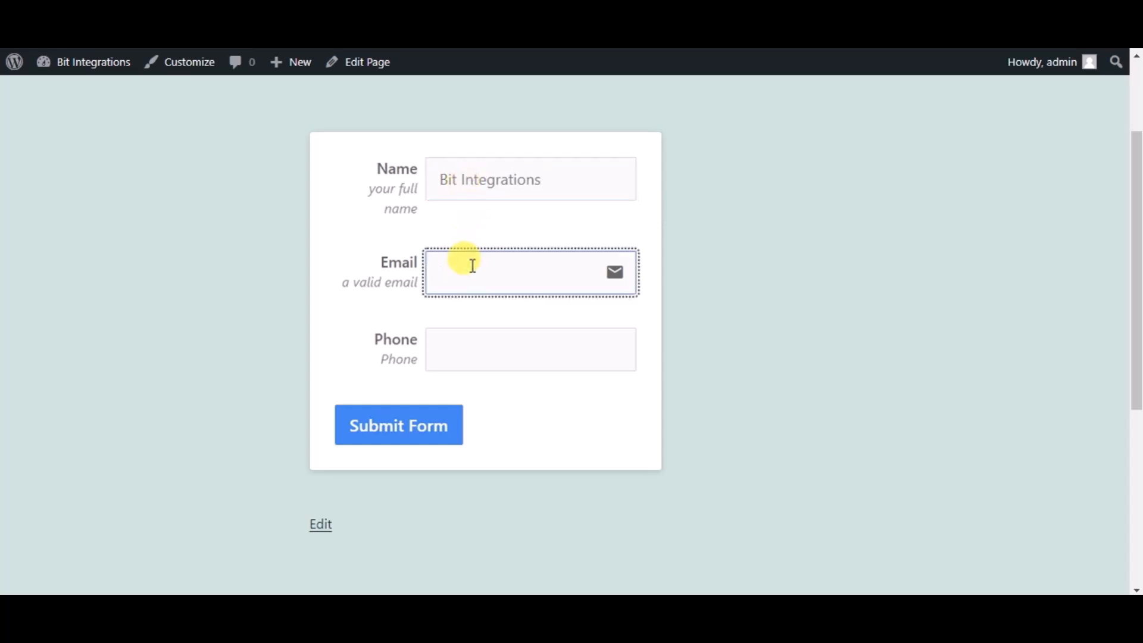
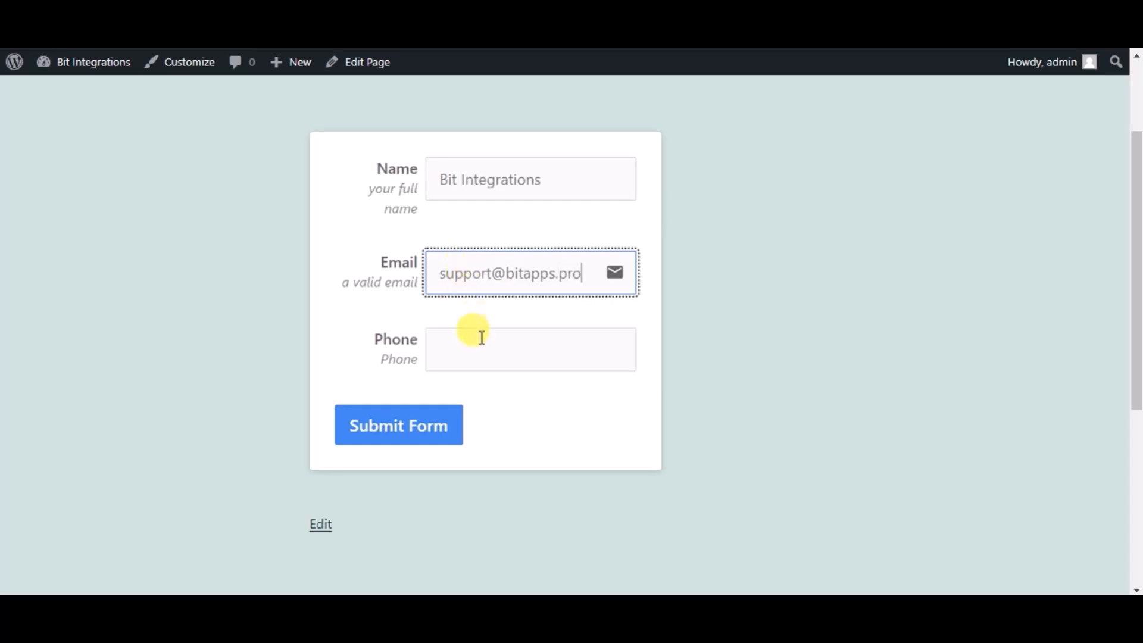
{"action": "left_click", "coordinate": [482, 337]}
{"action": "type", "text": "444"}
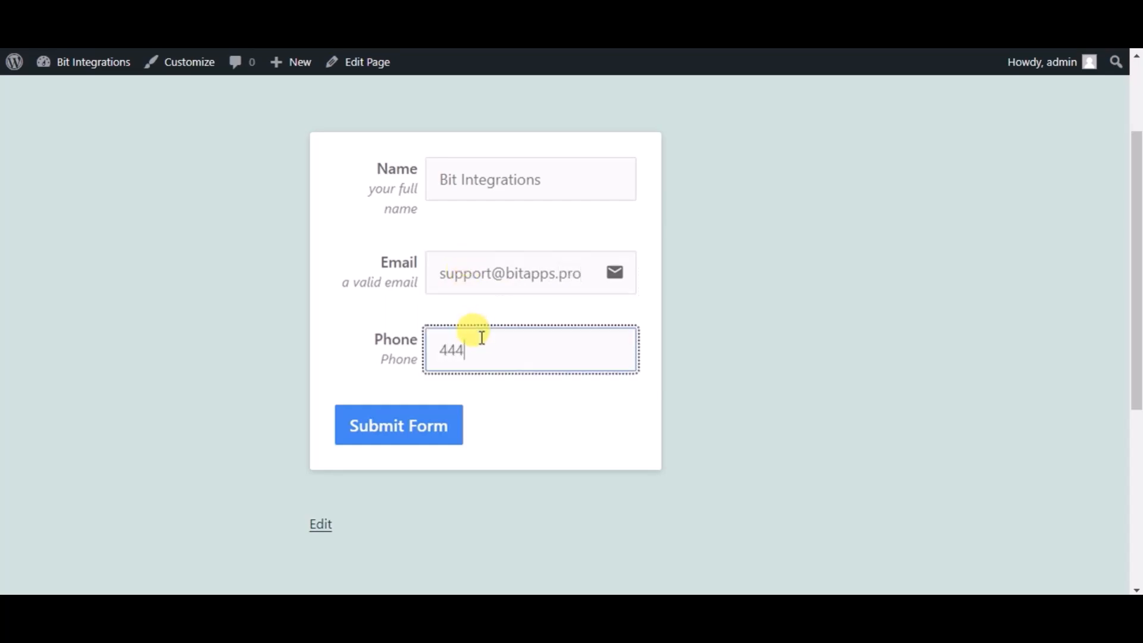
{"action": "type", "text": "555666"}
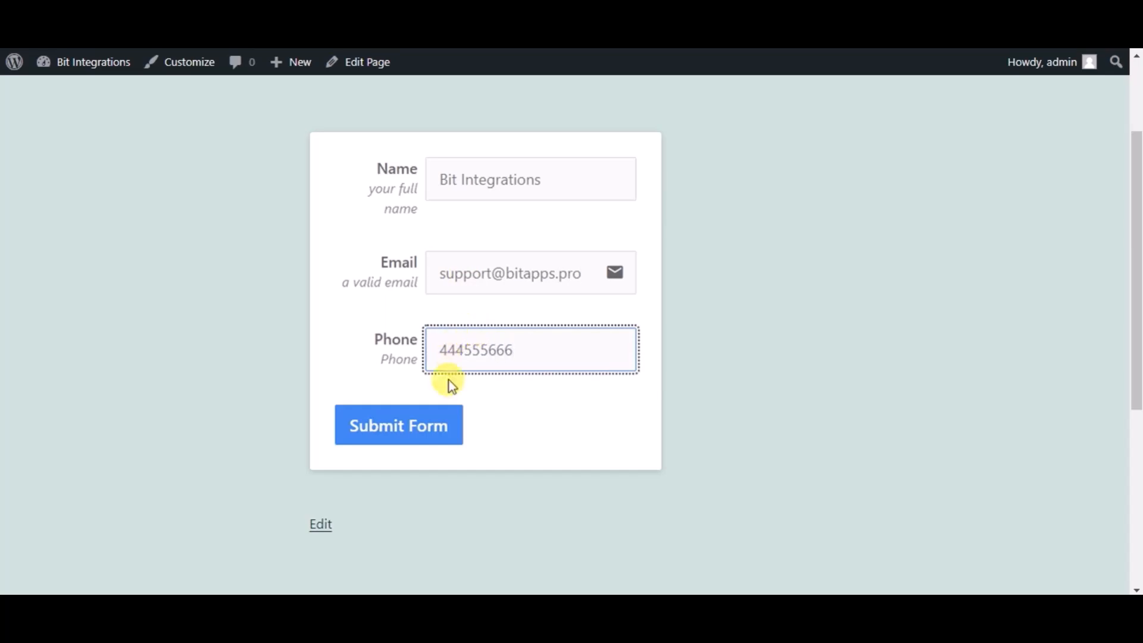
{"action": "left_click", "coordinate": [431, 437]}
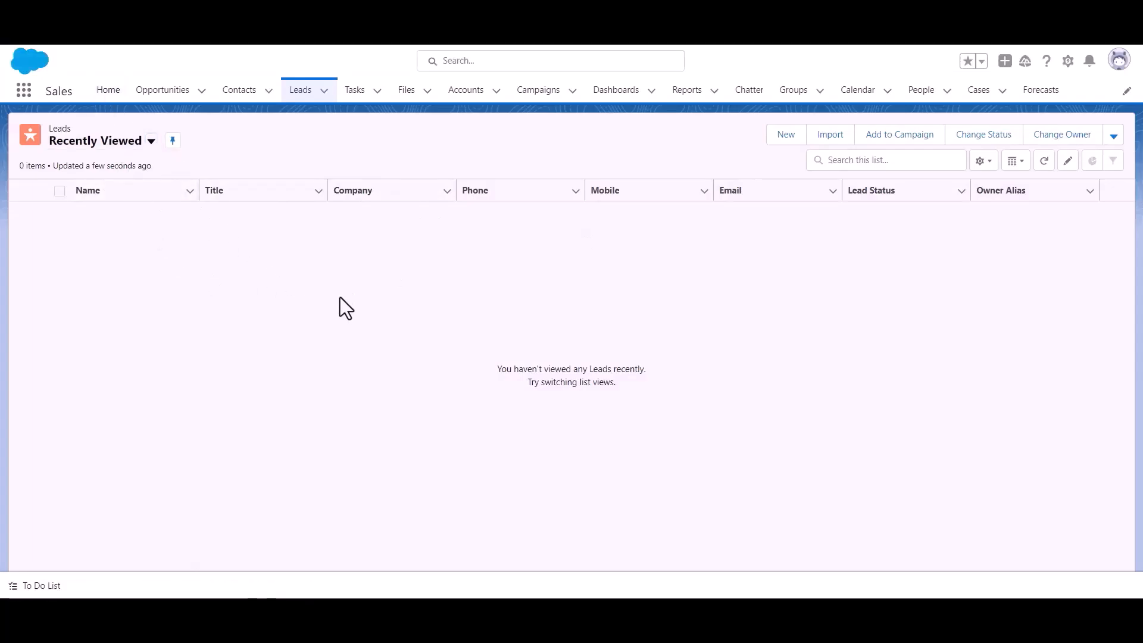
Open Salesforce Leads to find the new Bit Integrations lead from Bit Apps
{"action": "left_click", "coordinate": [301, 98]}
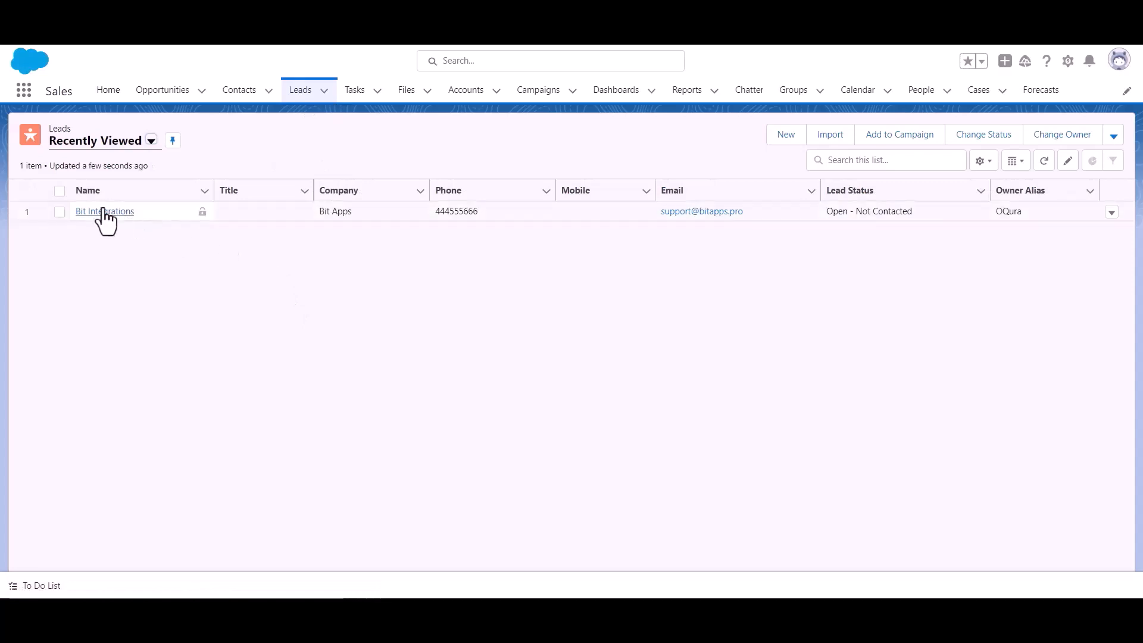